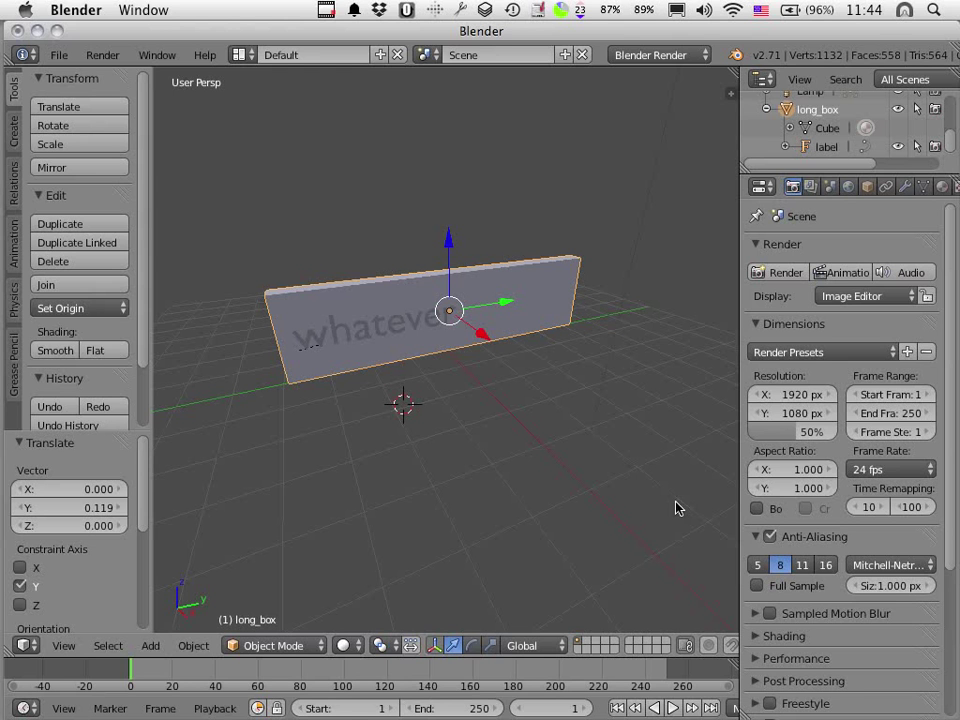
- Move the long_box panel with the "whatever" label into the background, including about 8.09 along Y
left_click(451, 246)
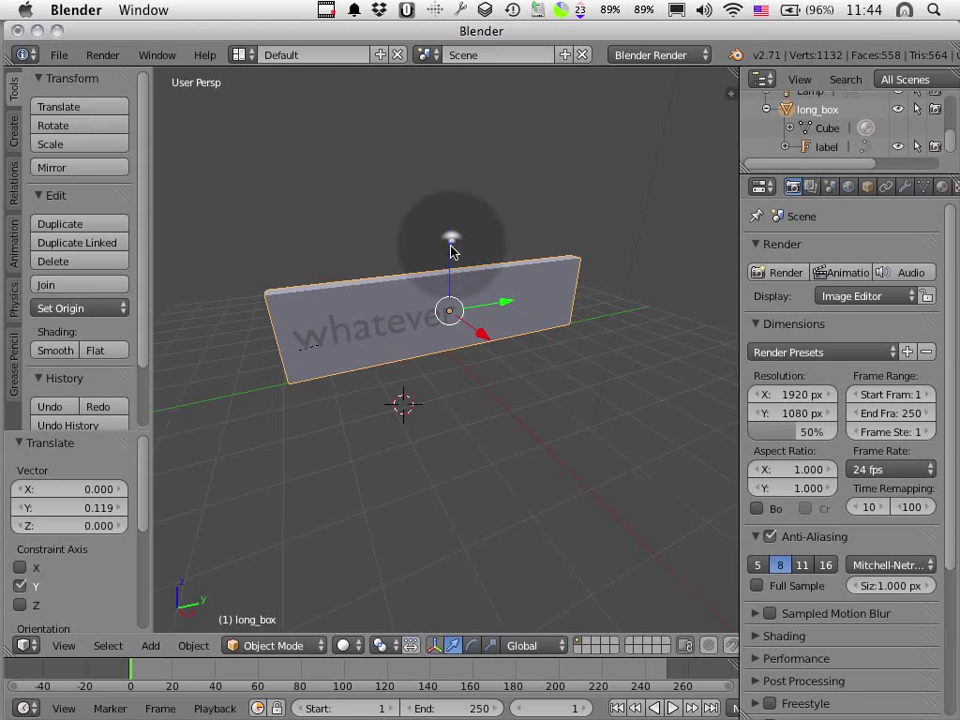
mouse_move(451, 250)
left_mouse_down()
mouse_move(444, 223)
mouse_move(447, 258)
left_mouse_up()
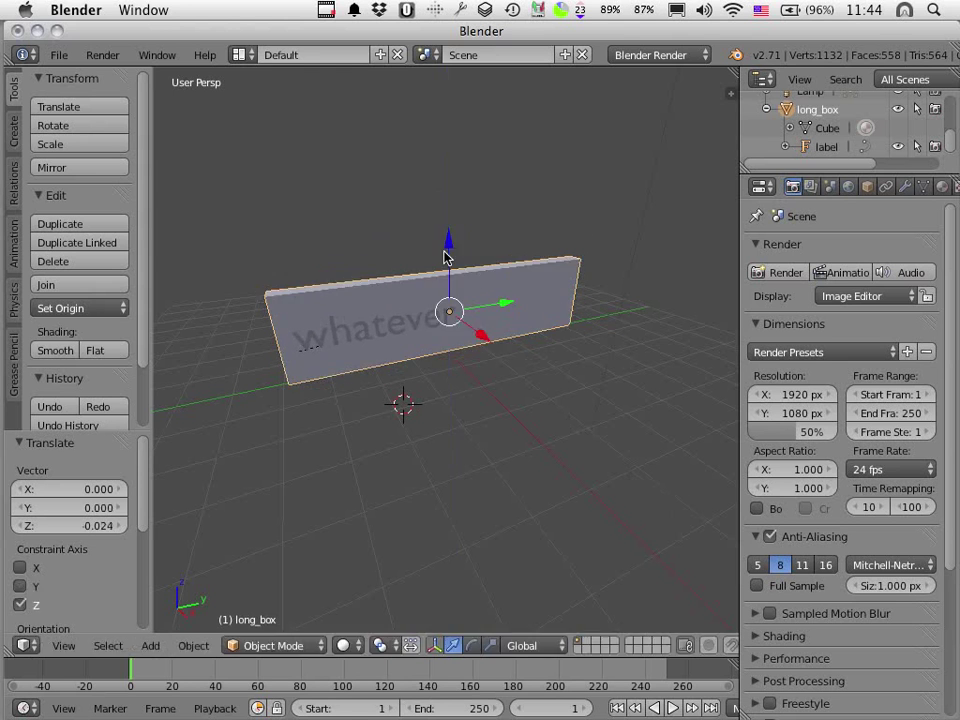
left_click(481, 340)
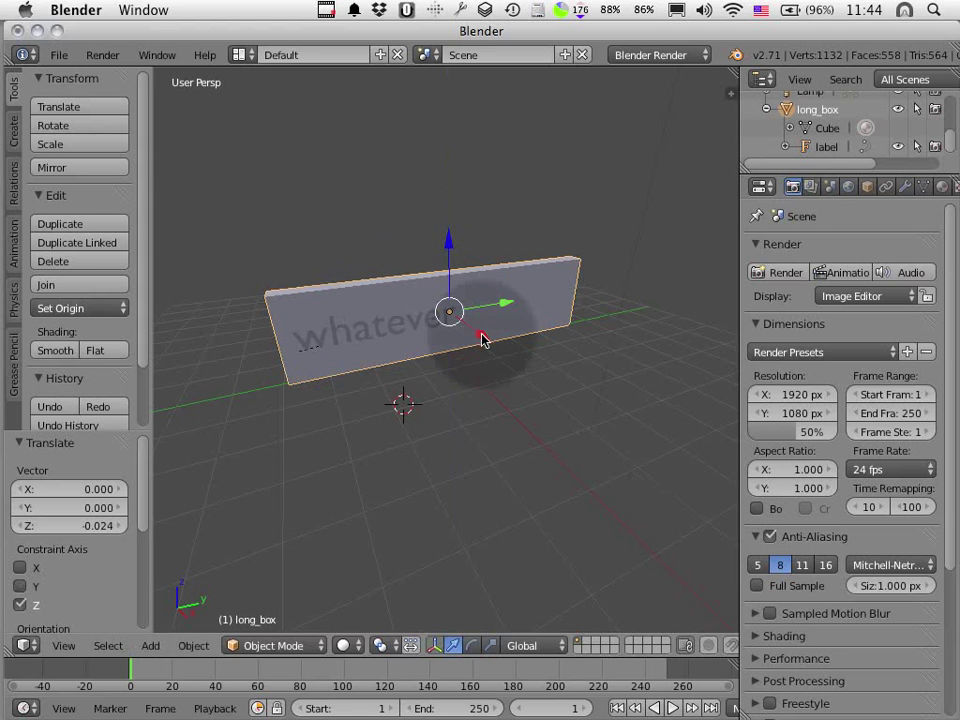
left_click_drag(481, 340, 608, 234)
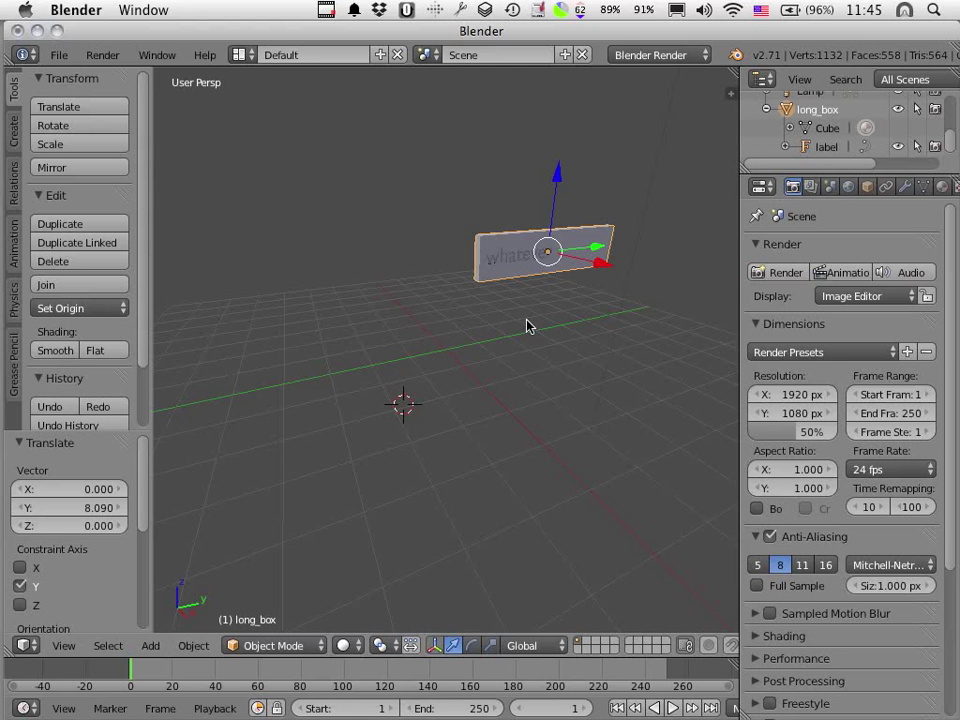
- Add a cube mesh to the scene at the 3D cursor
key("shift+a")
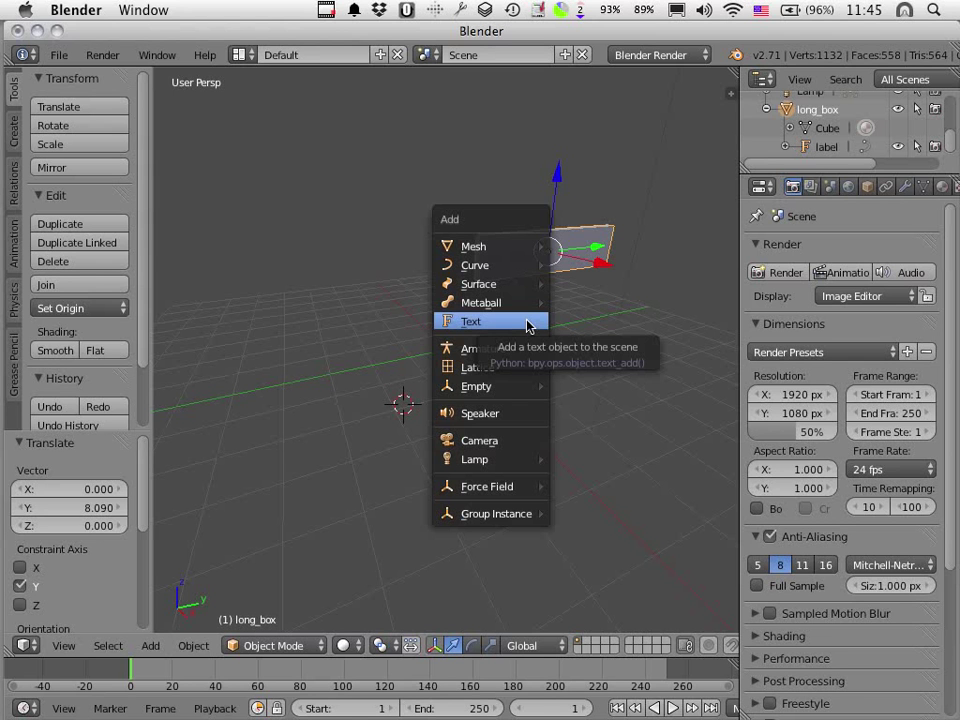
mouse_move(507, 252)
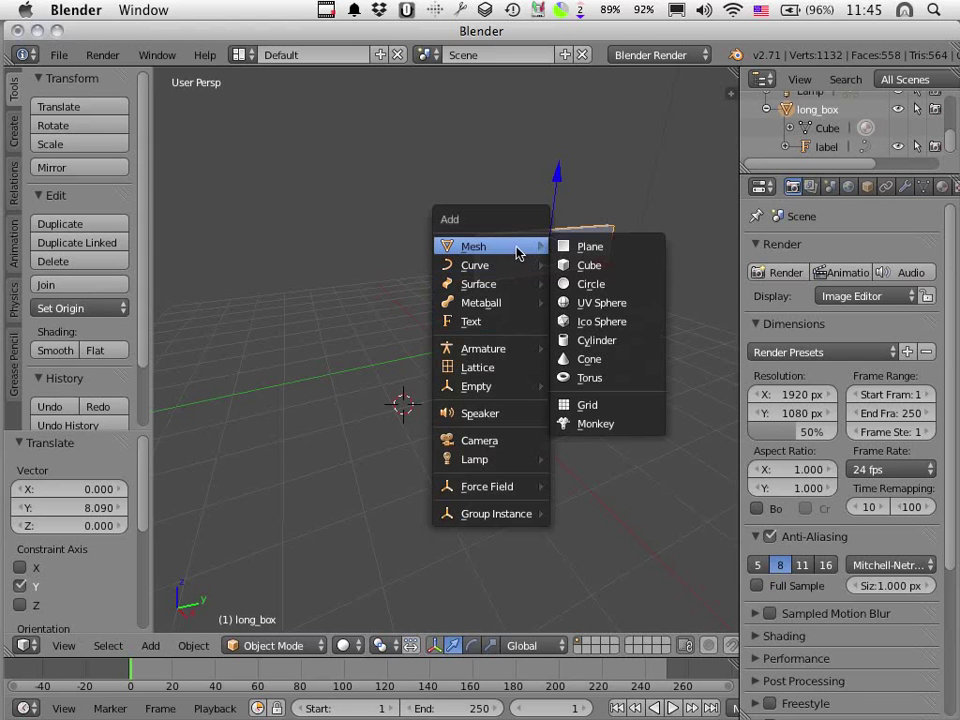
left_click(592, 266)
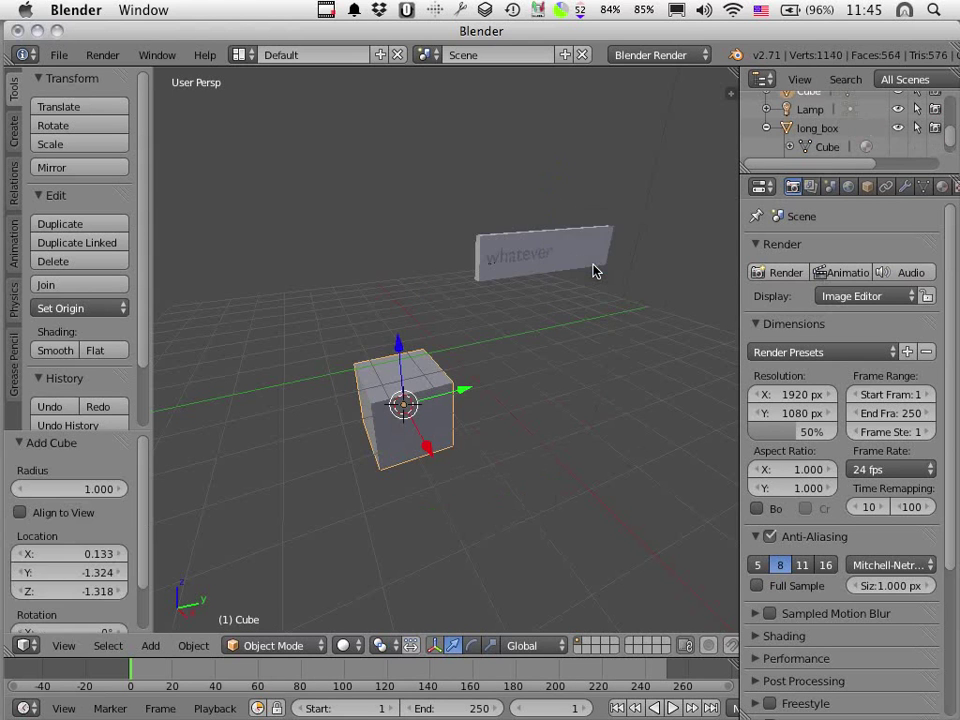
- Raise the new cube about 1.07 along Z and shift it about 0.5 along Y
right_click(405, 370)
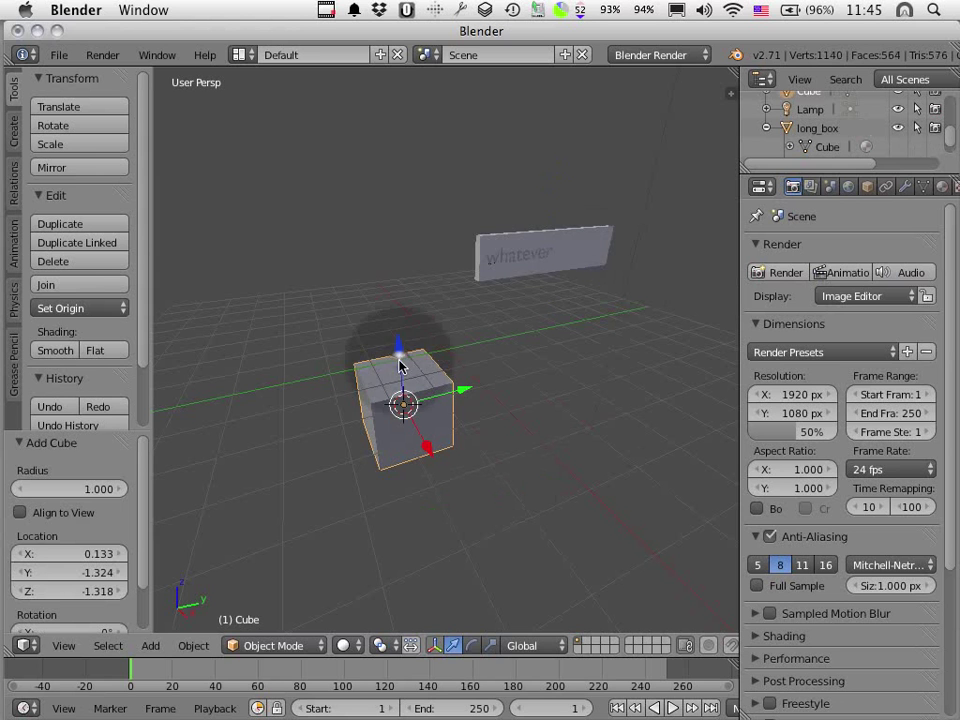
key("g")
key("z")
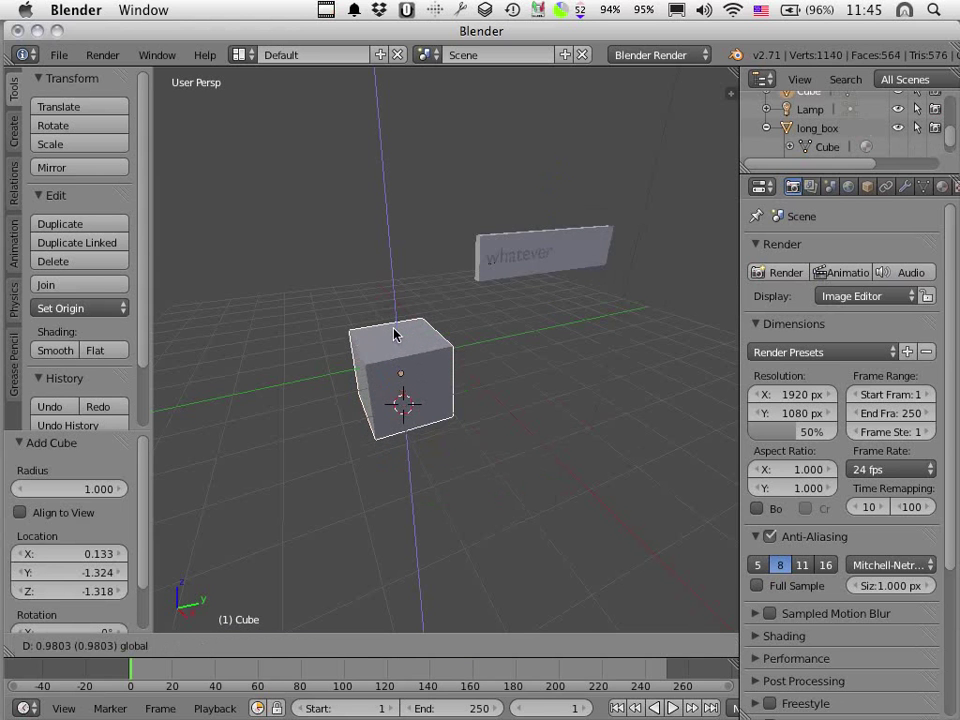
left_click(395, 332)
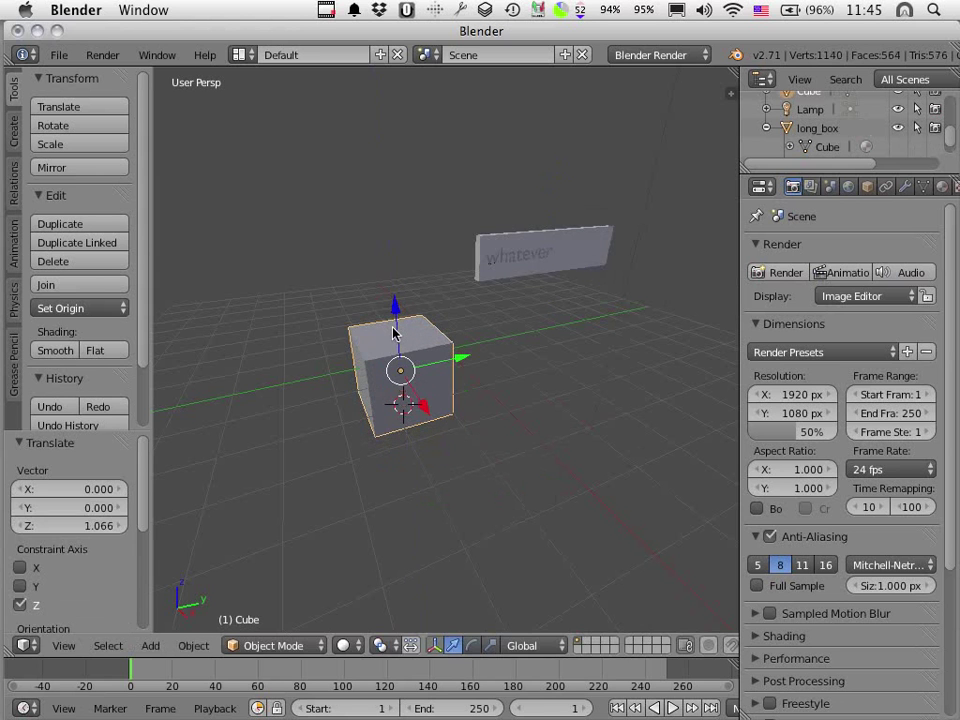
right_click(465, 377)
key("g")
key("y")
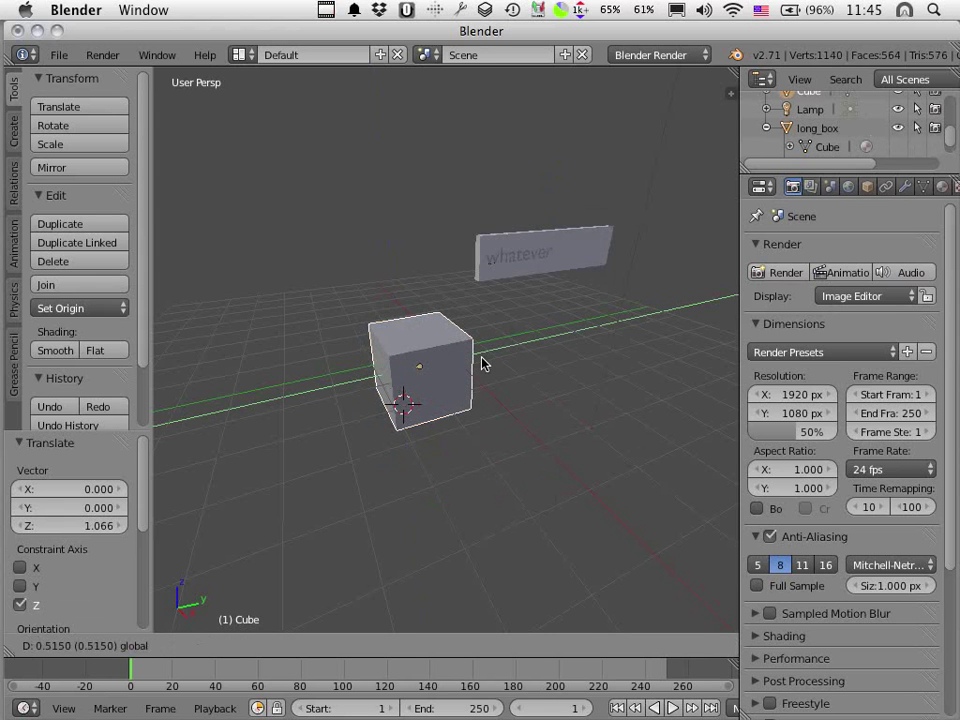
left_click(483, 363)
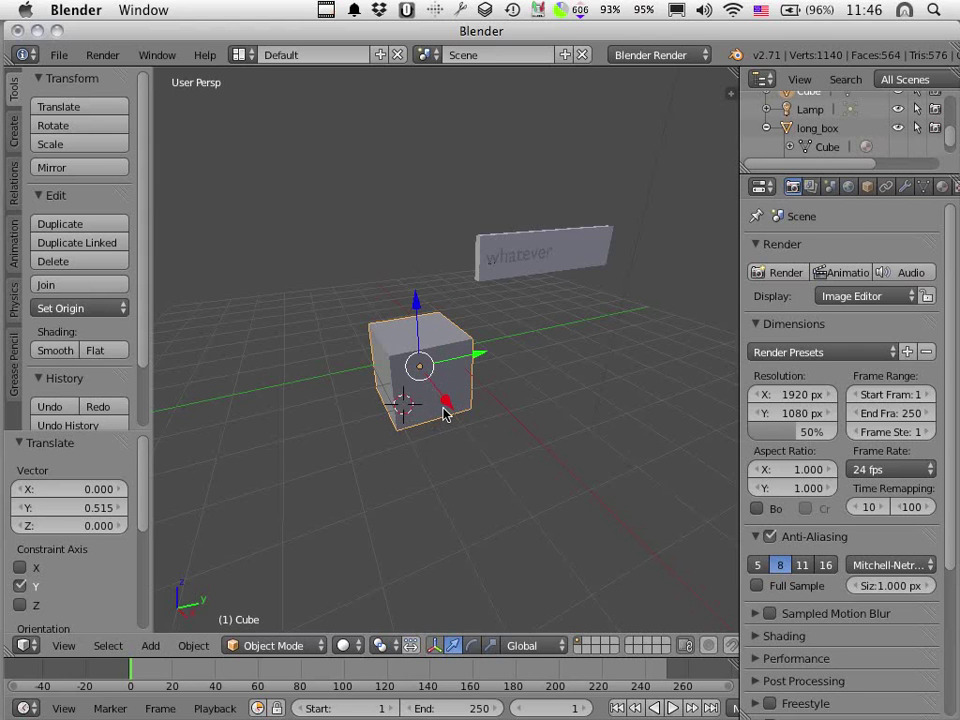
- Flatten the cube into a thin slab by scaling it to 0.2 along X
key("s")
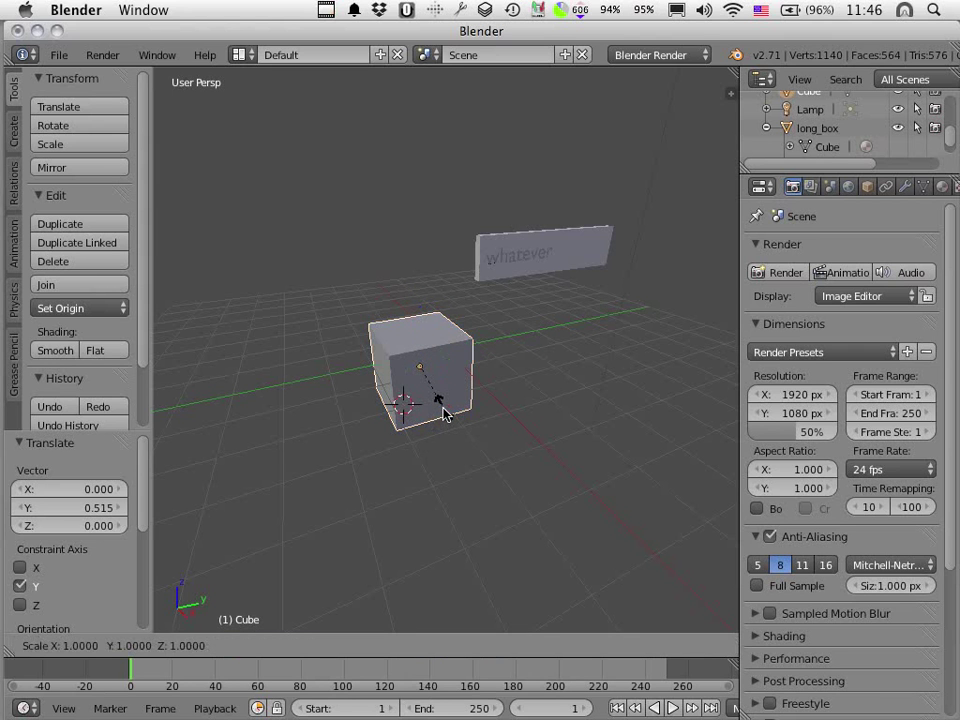
key("x")
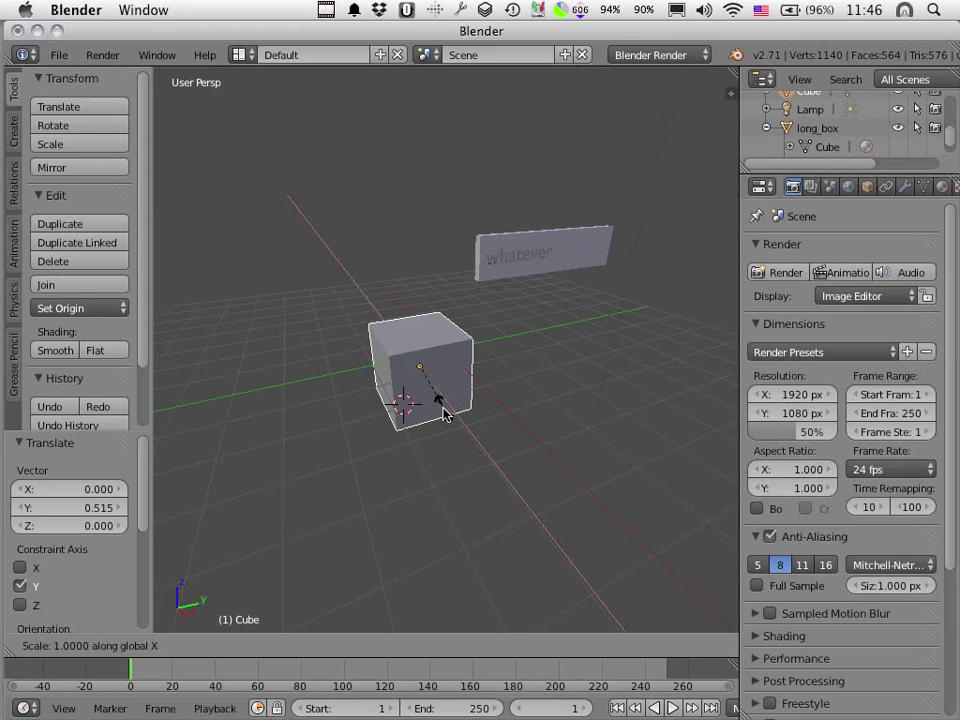
type(".2")
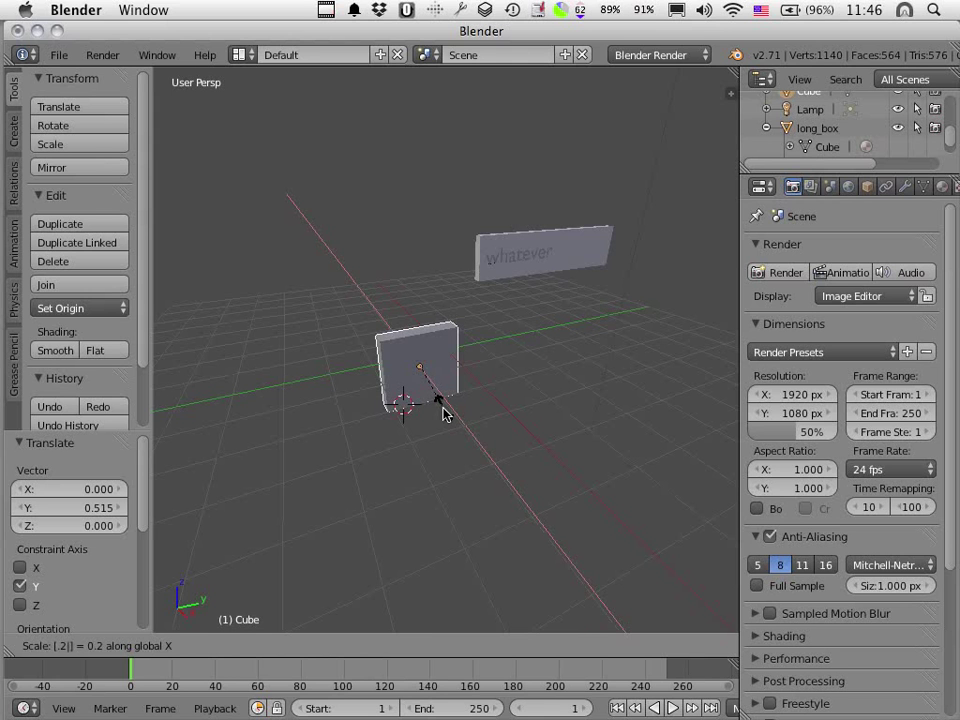
key("Return")
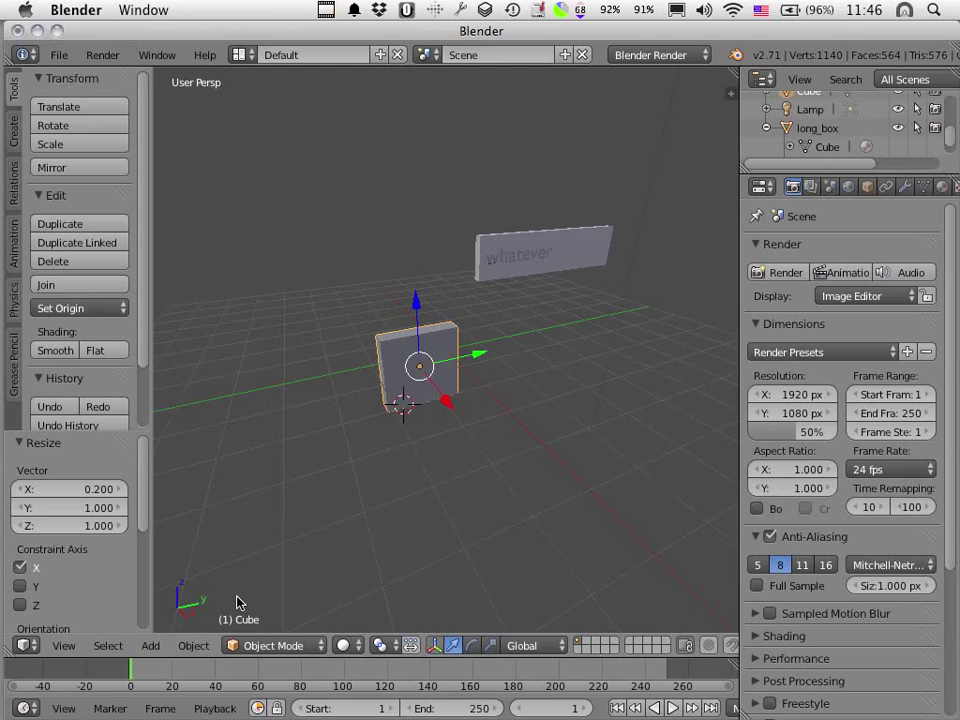
- Scale the slab by 3 along Y and reposition it, including about -1.39 along X
key("s")
key("y")
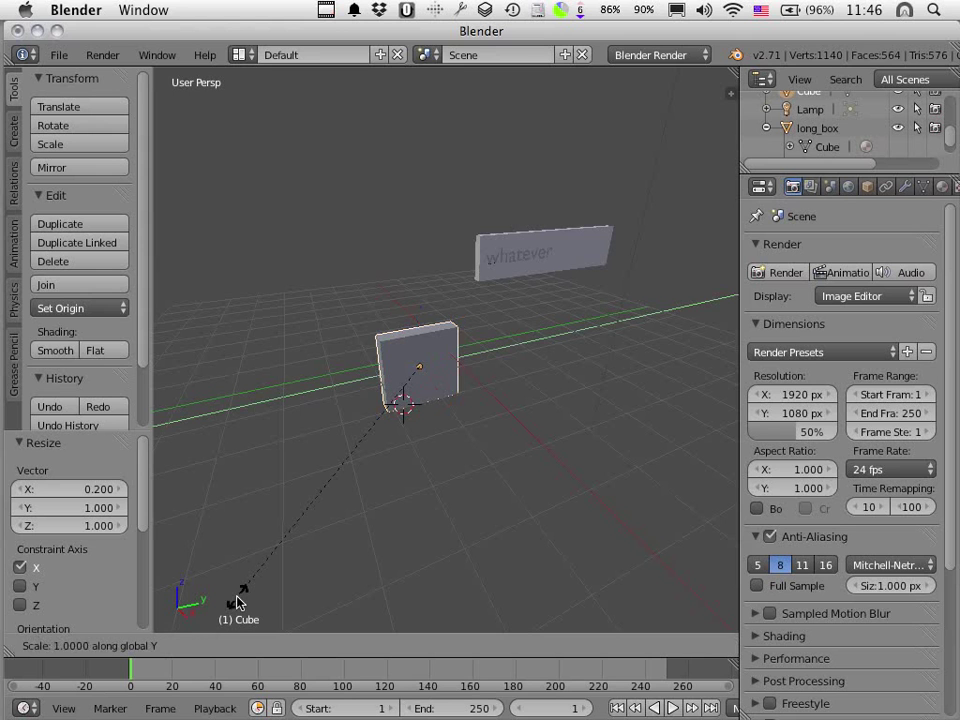
key("3")
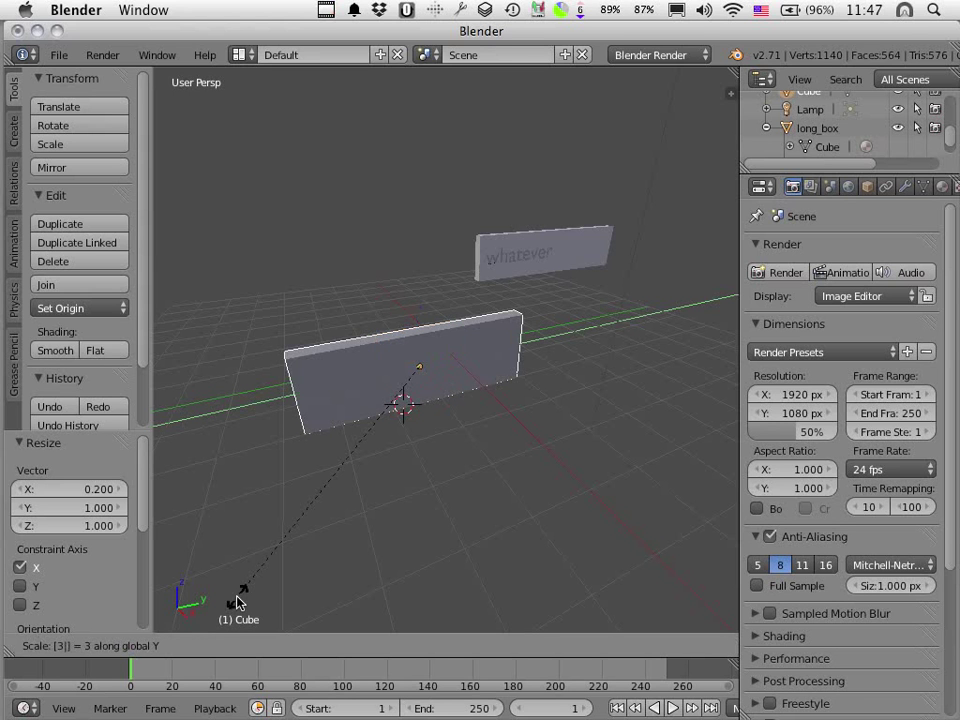
key("Return")
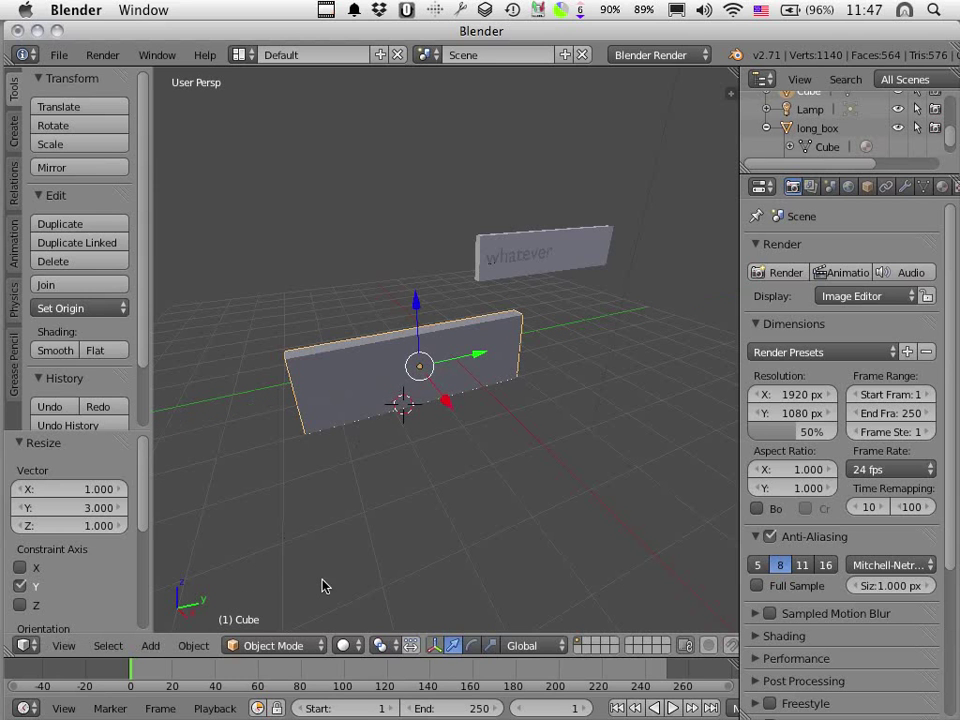
left_click(458, 363)
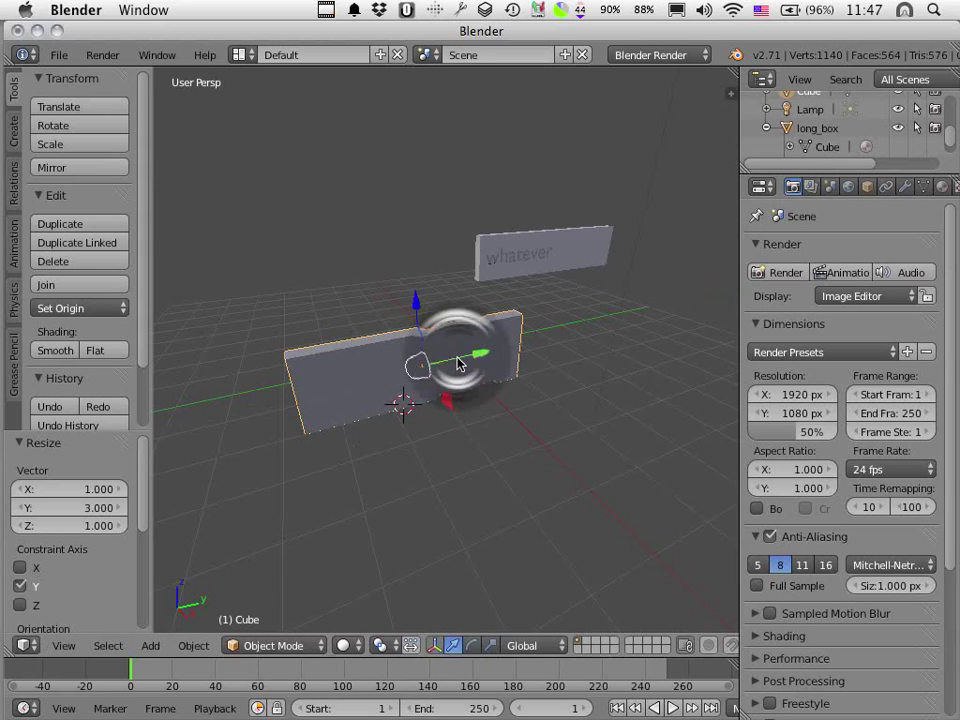
left_click_drag(458, 363, 437, 378)
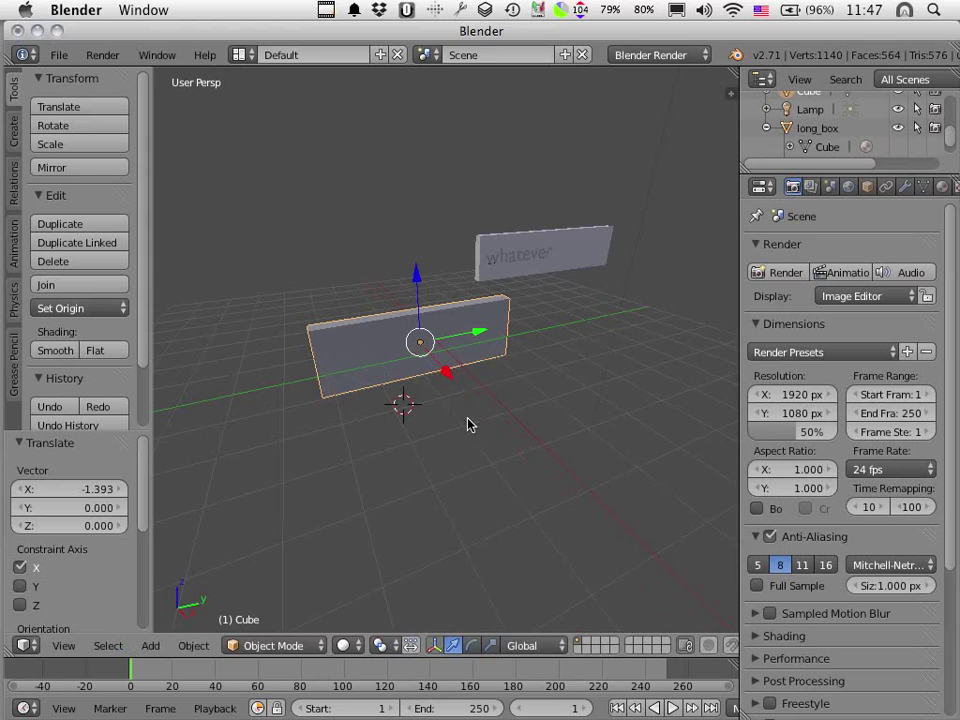
- Add a text object to the scene at the 3D cursor
key("shift+a")
mouse_move(467, 422)
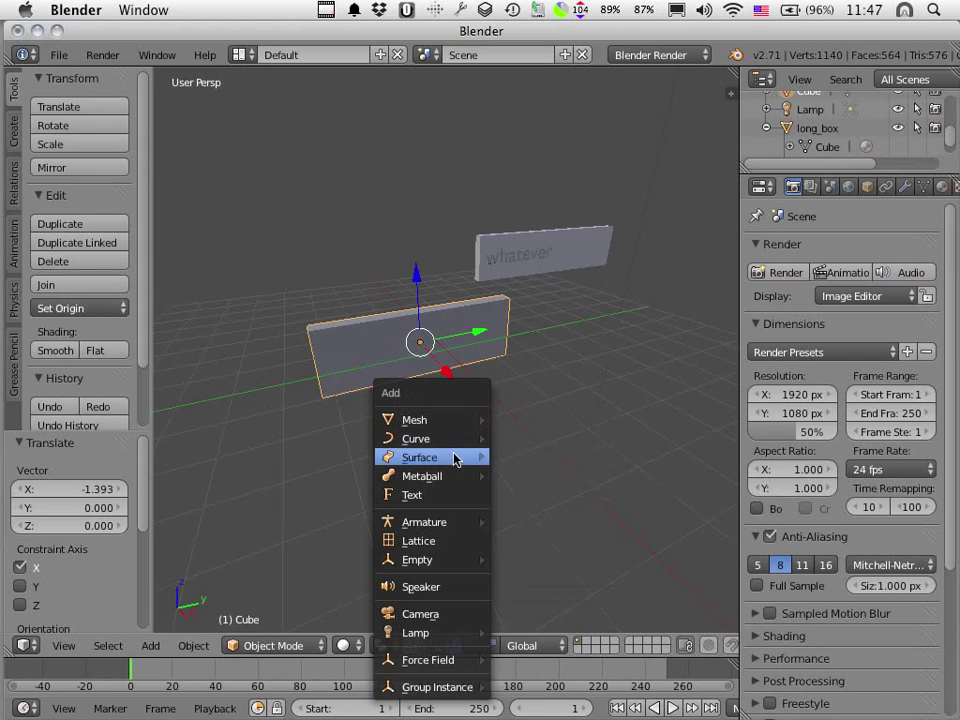
left_click(453, 495)
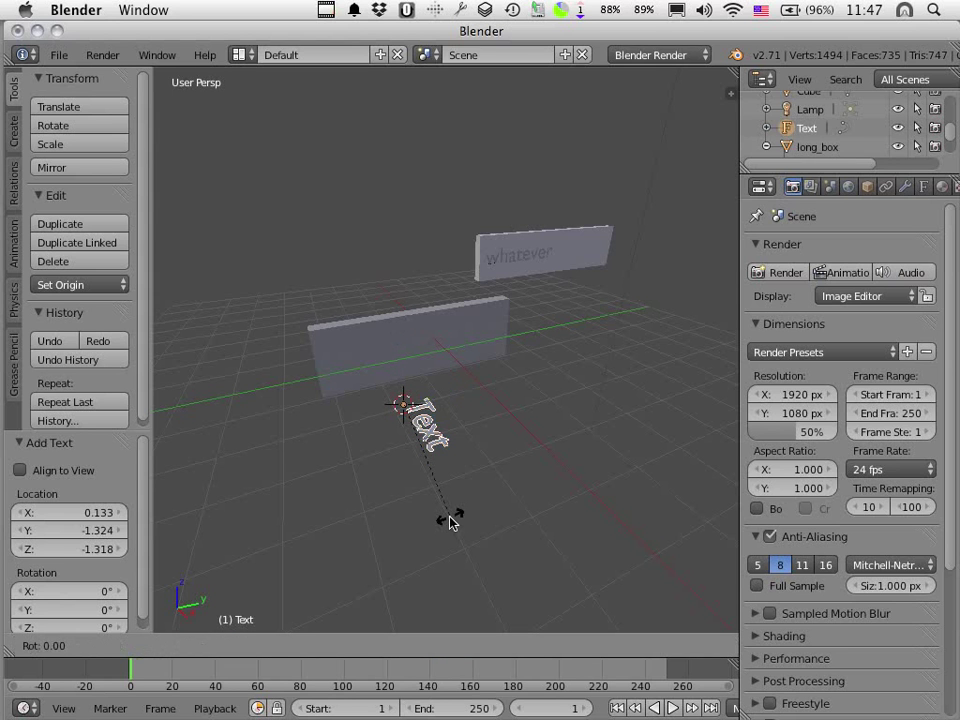
- Stand the text upright and parallel to the slab by rotating it 90° about X and 90° about Z
type("x")
type("9")
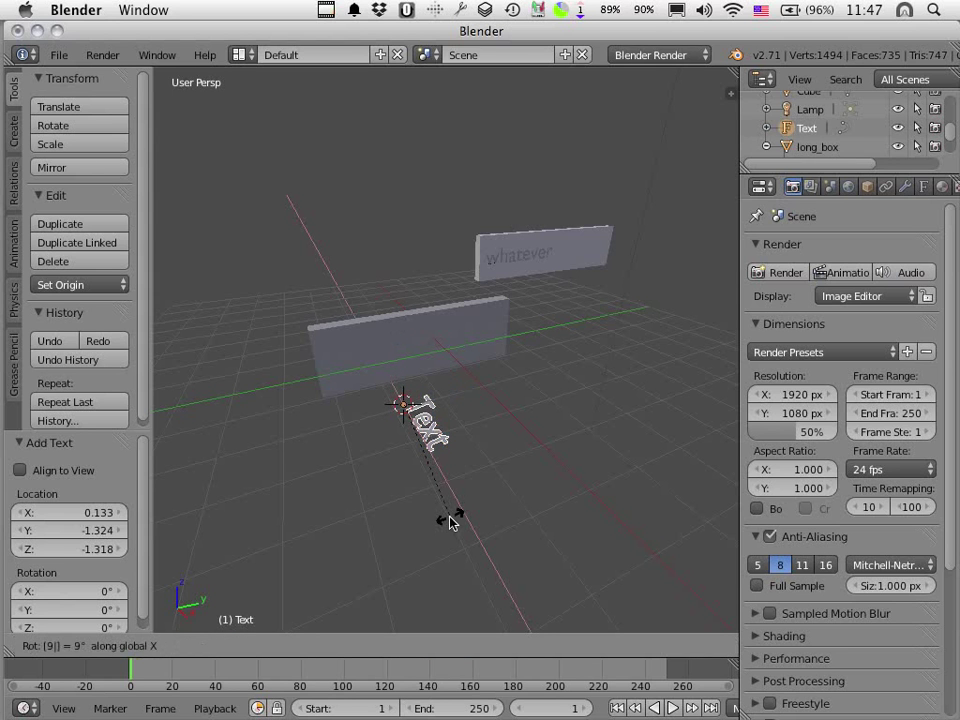
type("0")
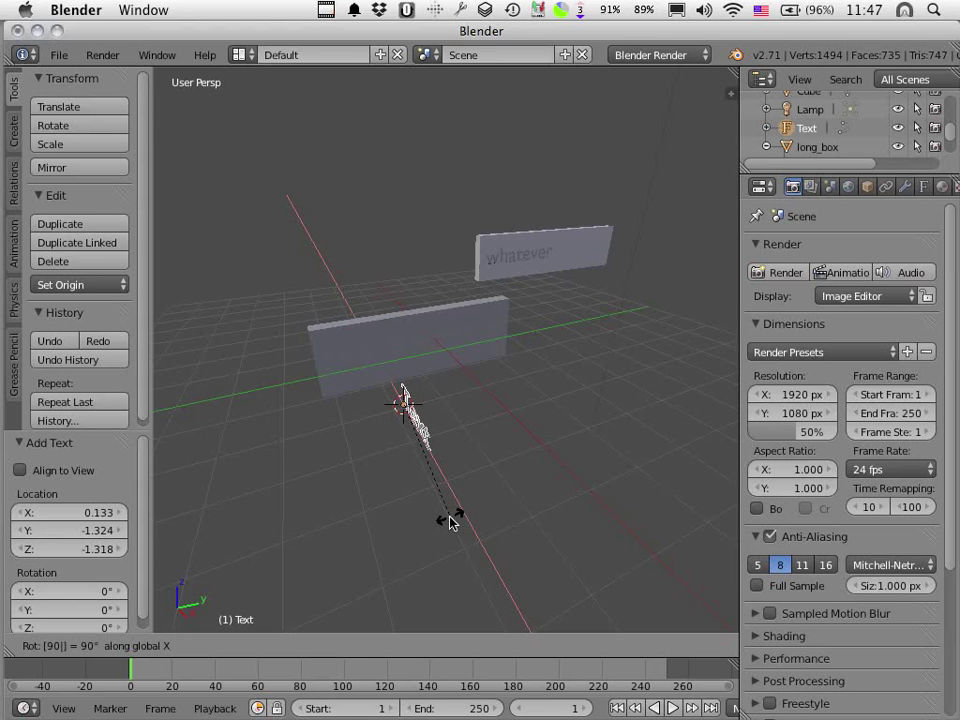
key("Return")
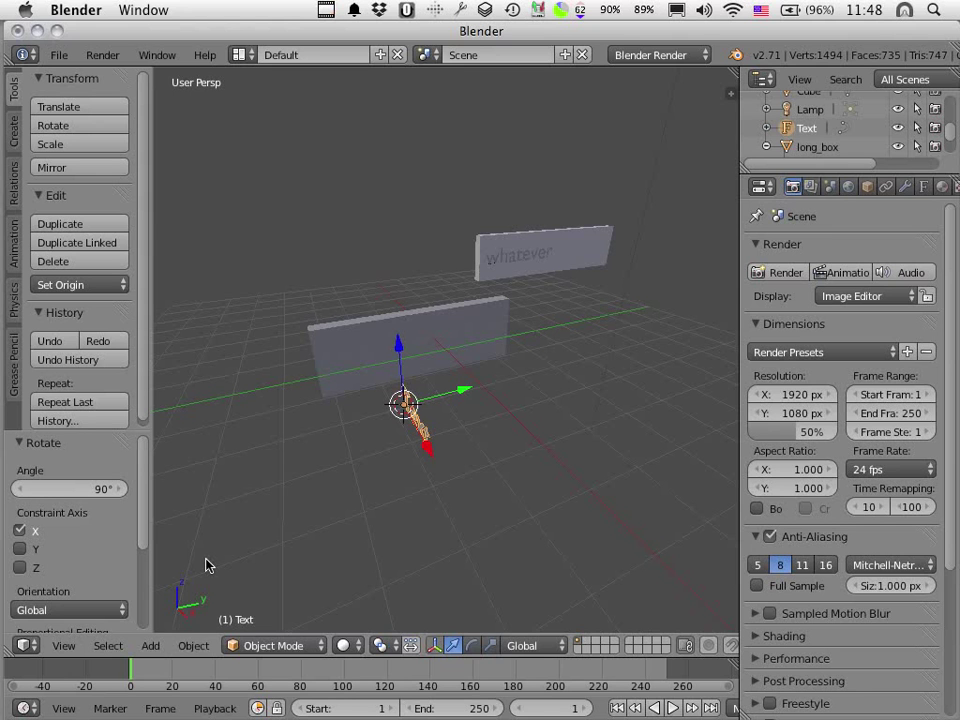
type("rz90")
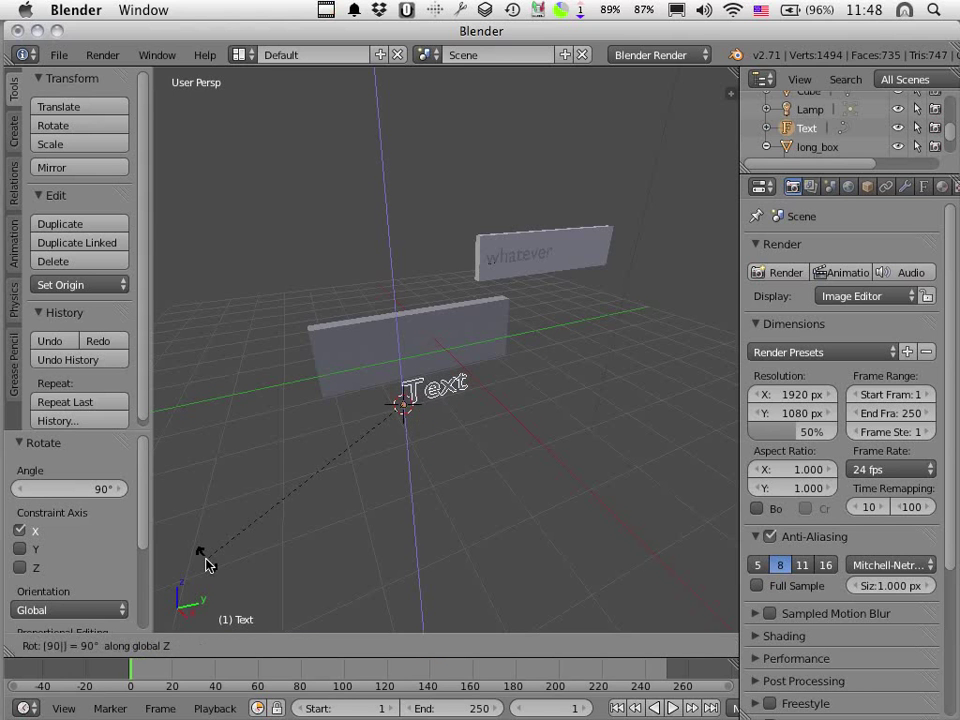
key("Return")
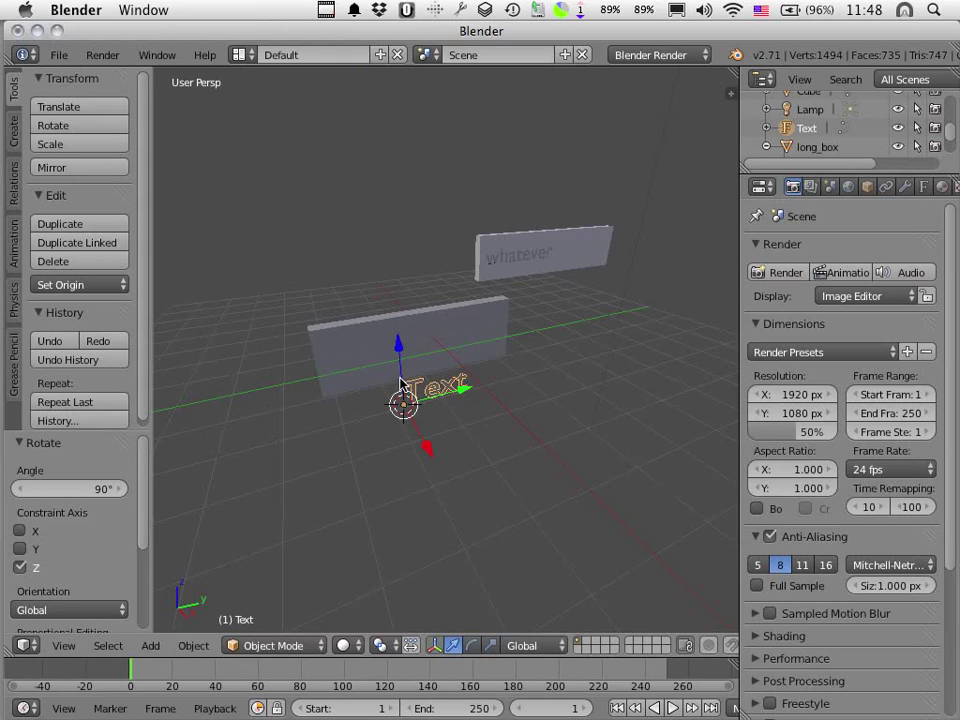
- Position the text on the lower left of the slab's front face, moving it about -1.13 along X and -1.37 along Y
left_click_drag(402, 375, 396, 331)
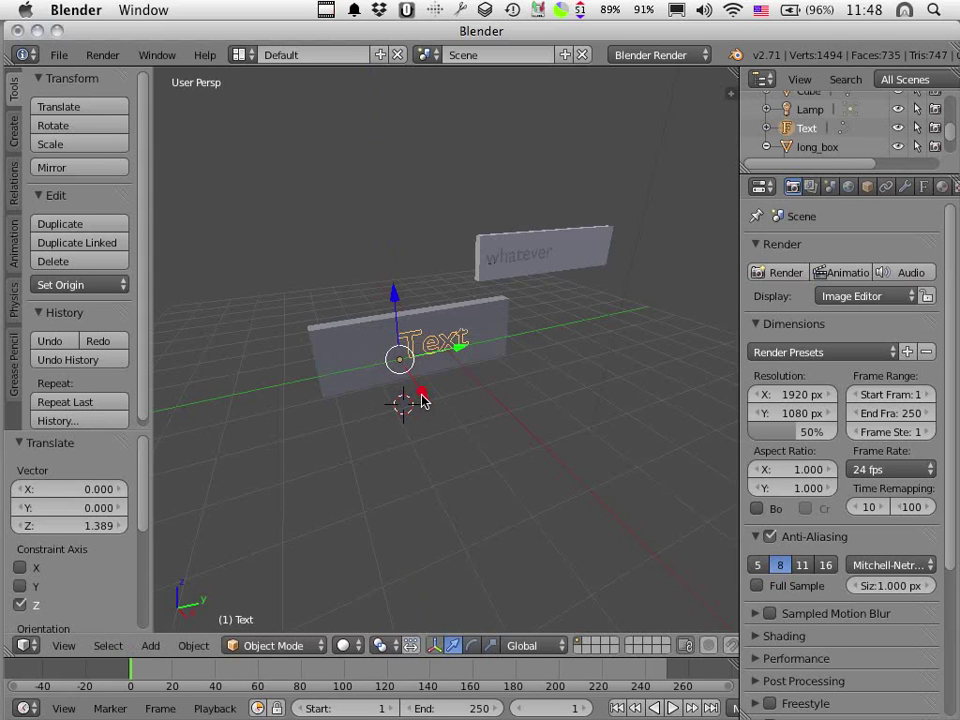
left_click_drag(421, 399, 407, 379)
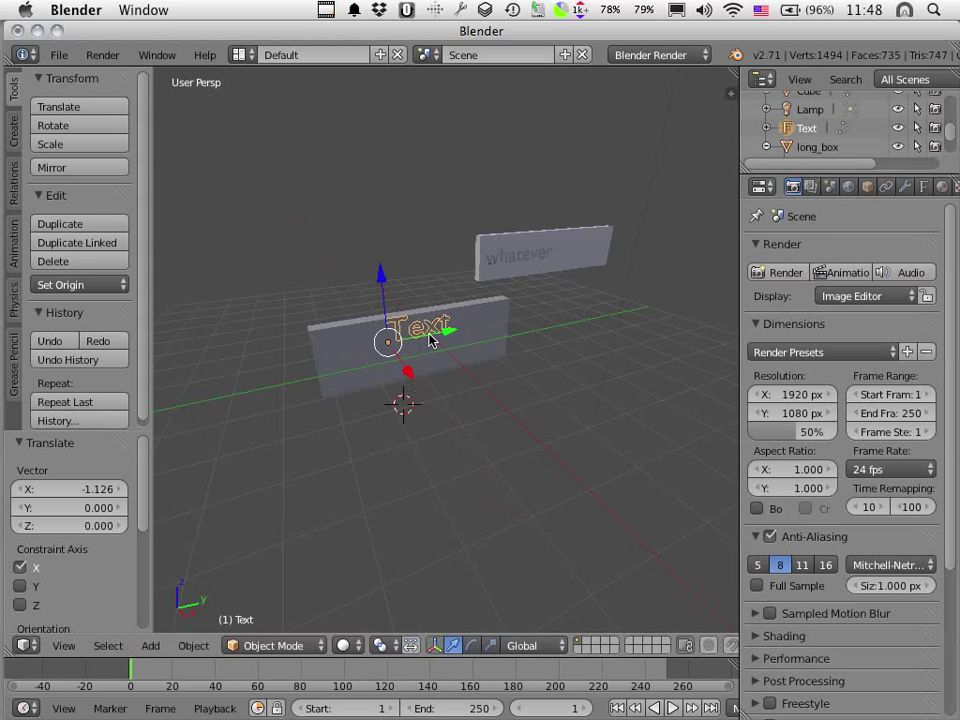
left_click_drag(430, 340, 381, 351)
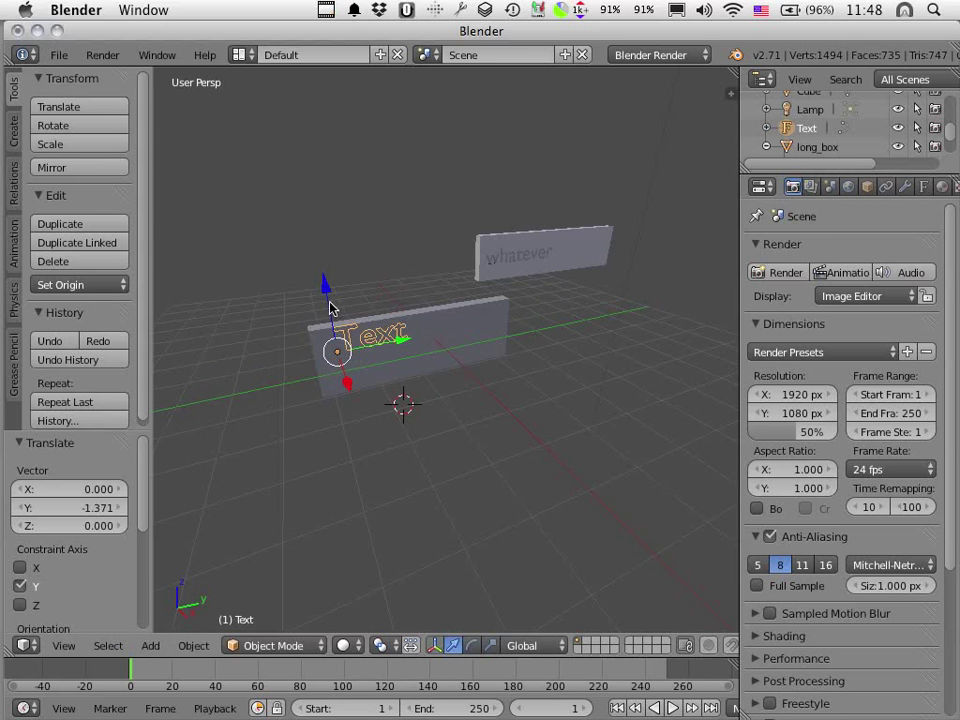
left_click_drag(330, 300, 331, 326)
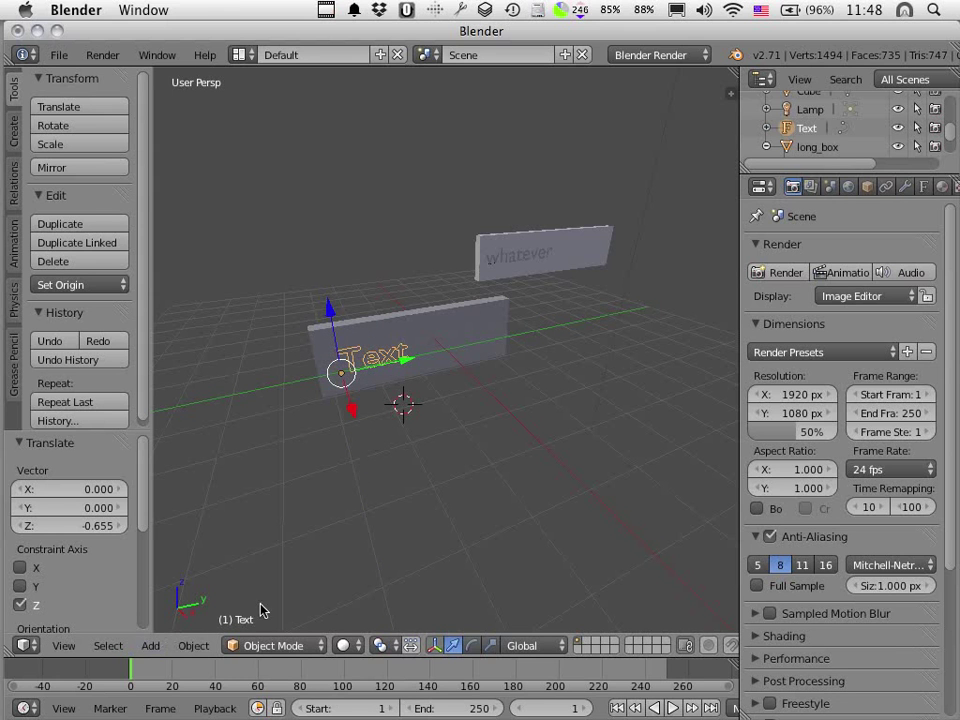
- Replace the text object's content with "Hampster" in Edit Mode and return to Object Mode
left_click(319, 645)
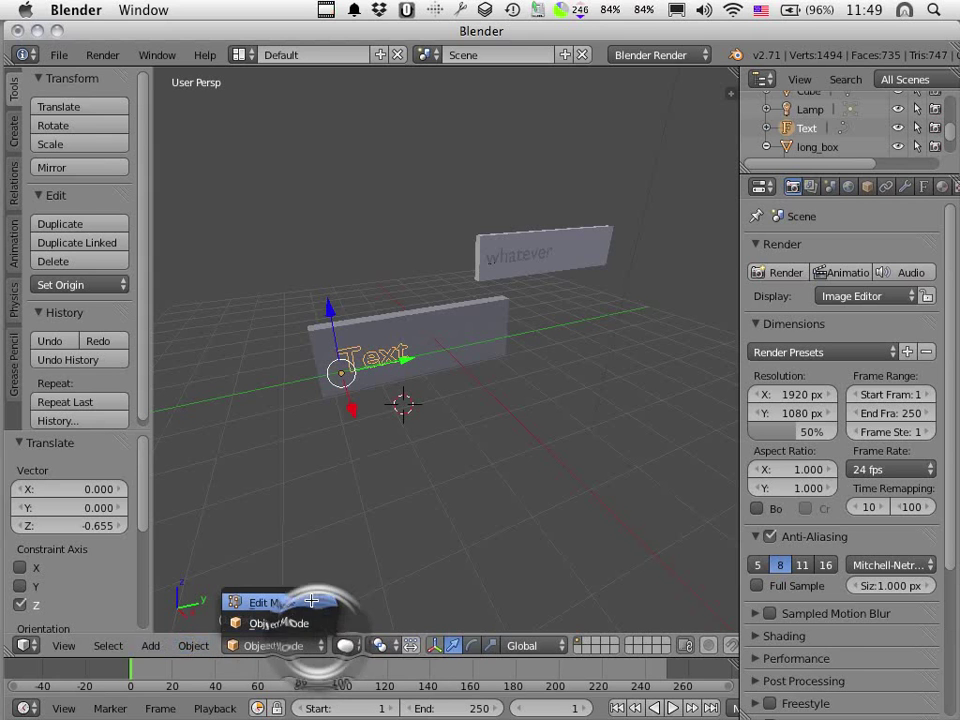
left_click(305, 602)
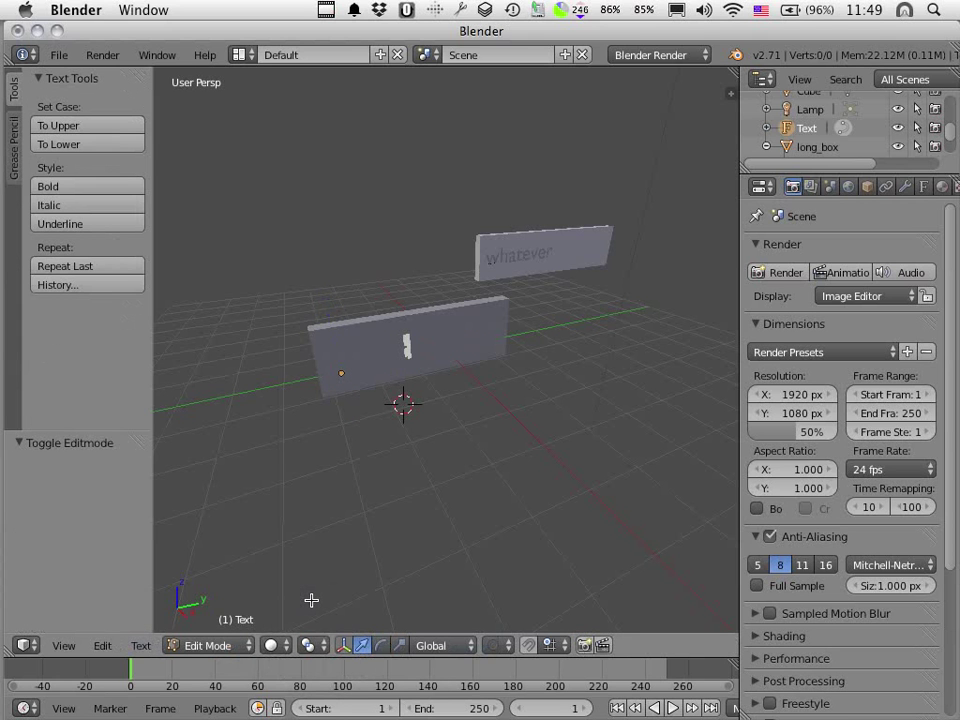
key("BackSpace")
key("BackSpace")
key("BackSpace")
key("BackSpace")
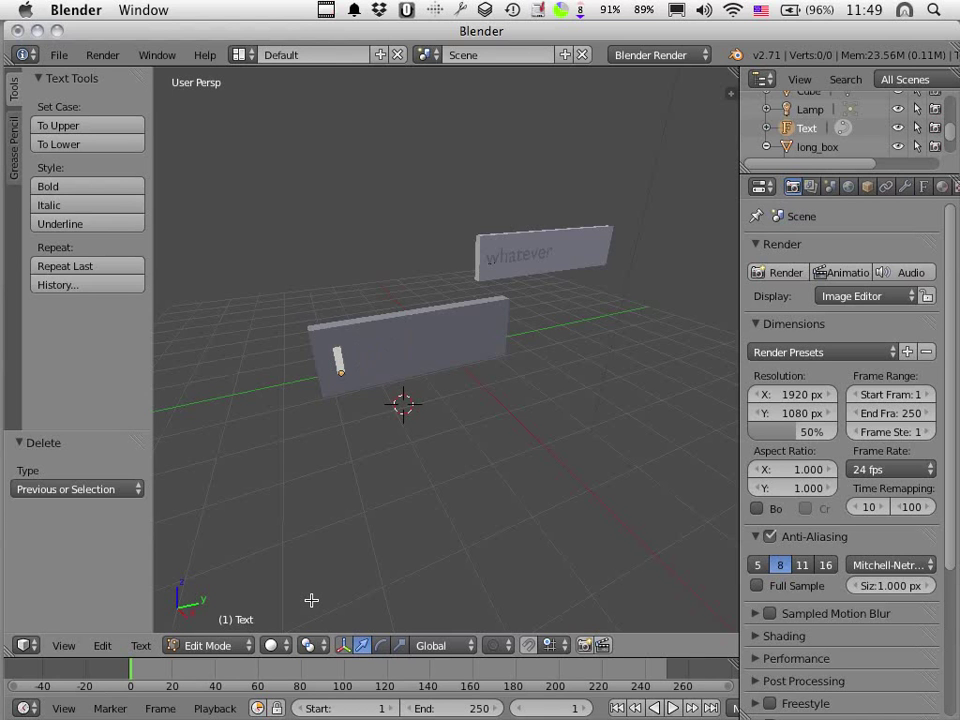
type("Inspir")
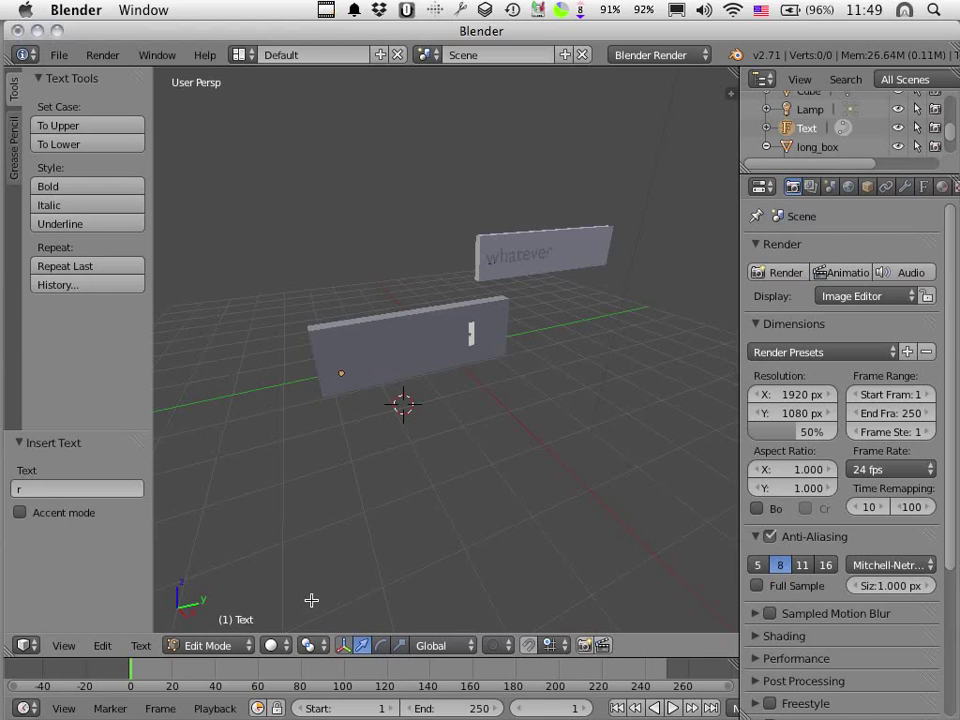
key("Return")
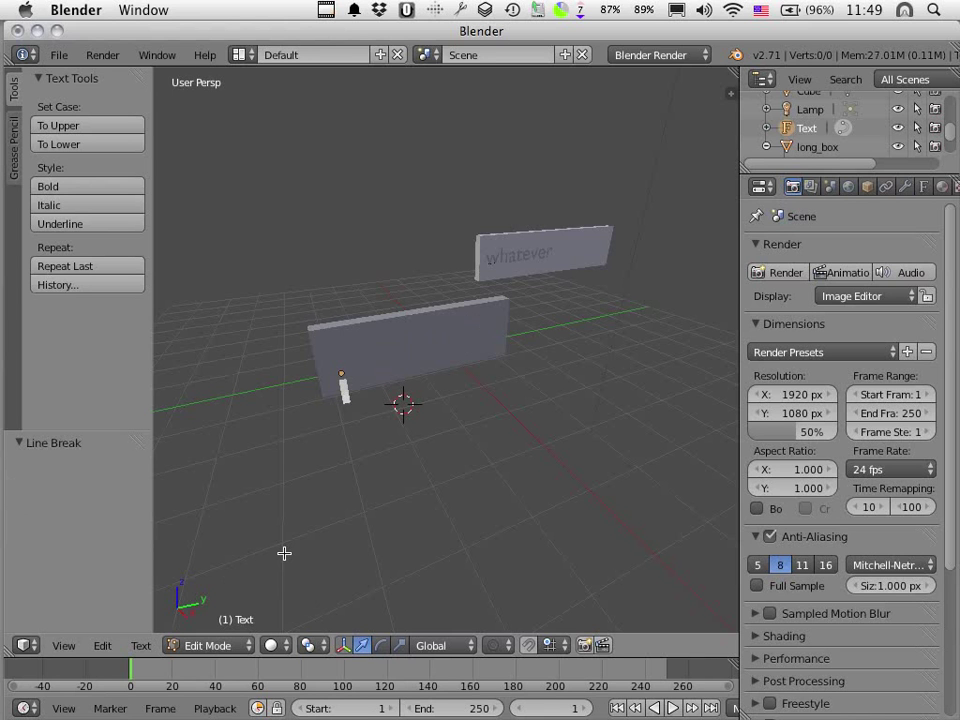
key("BackSpace")
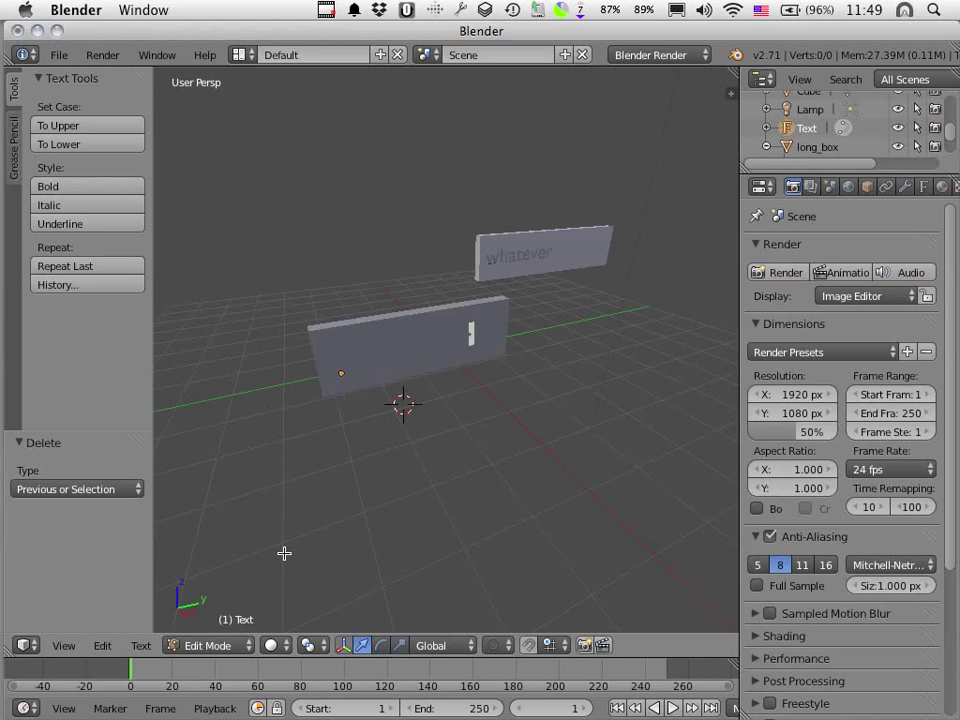
left_click(232, 650)
left_click(205, 563)
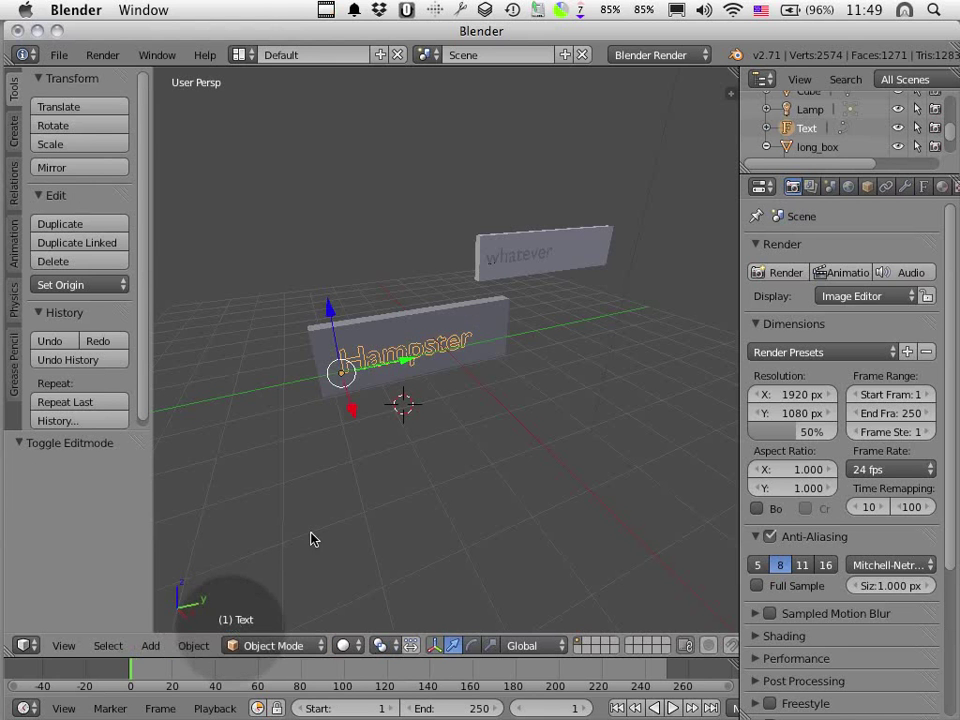
- Move the Hampster text 0.116 along X and parent it to the slab behind it using the Object option
left_click_drag(351, 407, 354, 414)
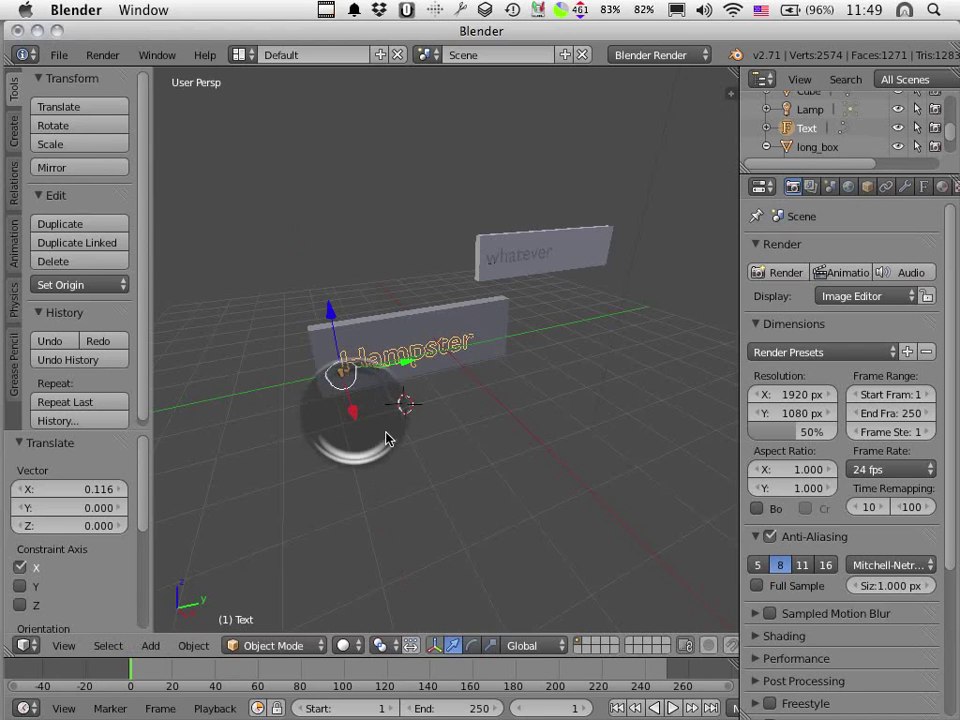
left_click(386, 433)
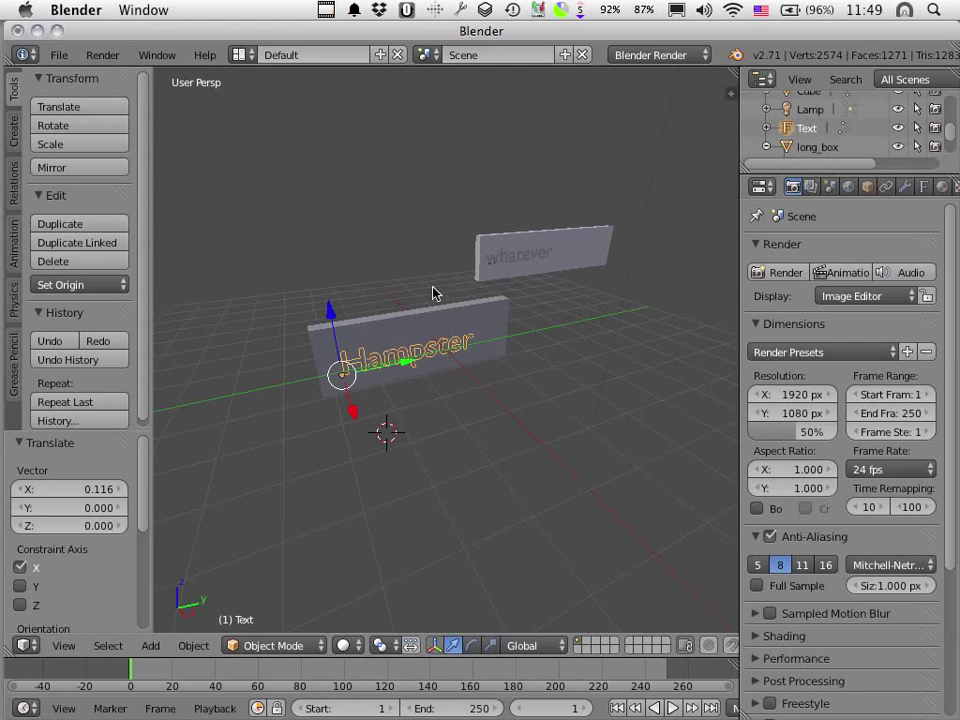
right_click(398, 333)
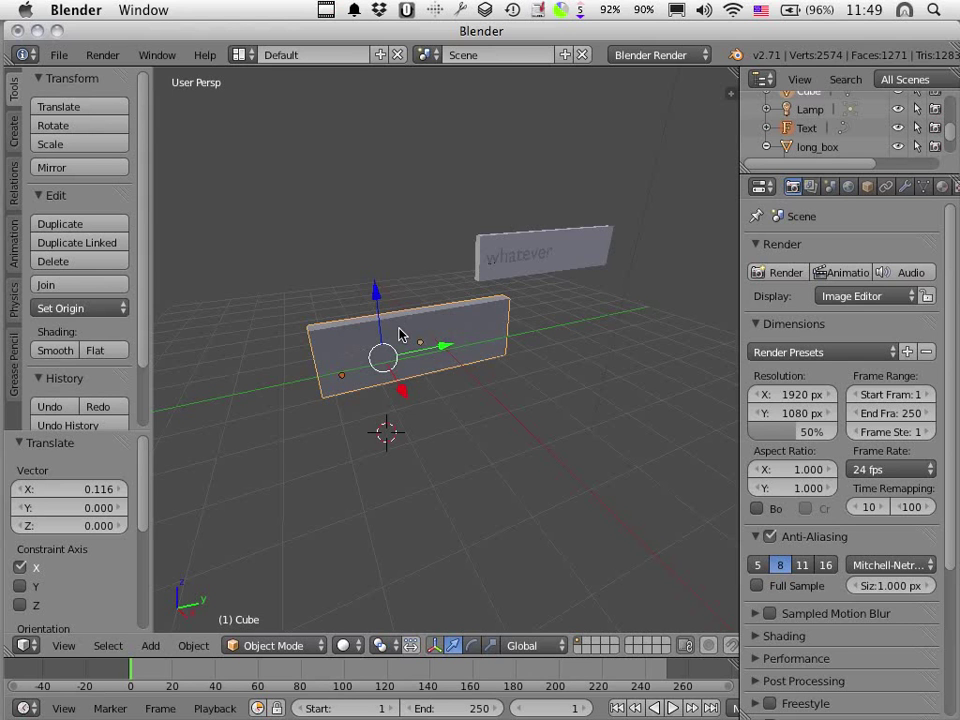
key("ctrl+p")
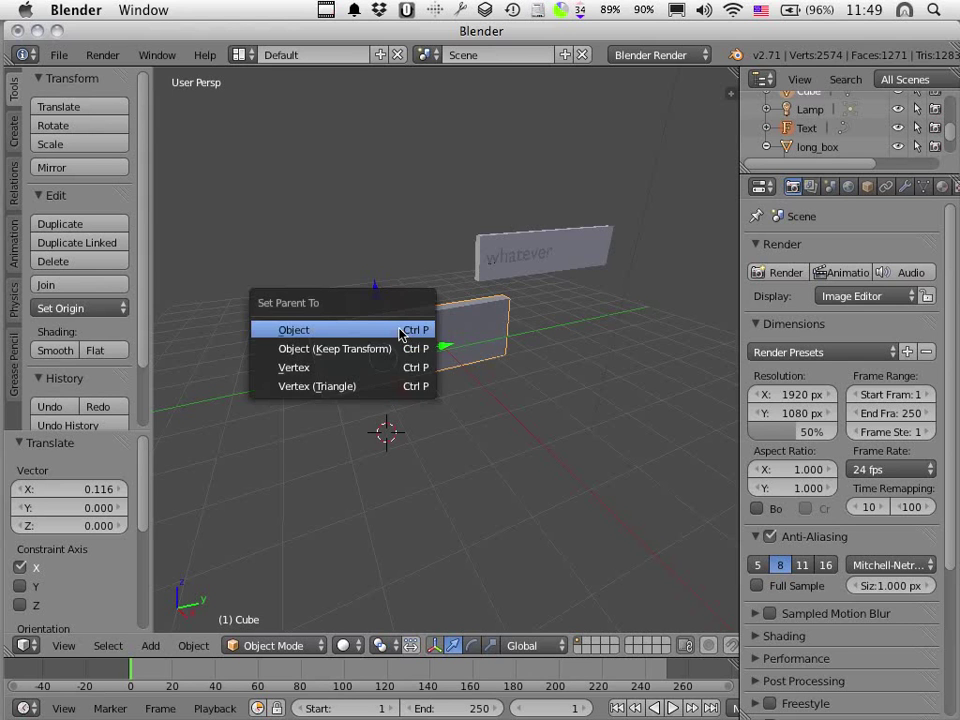
left_click(400, 331)
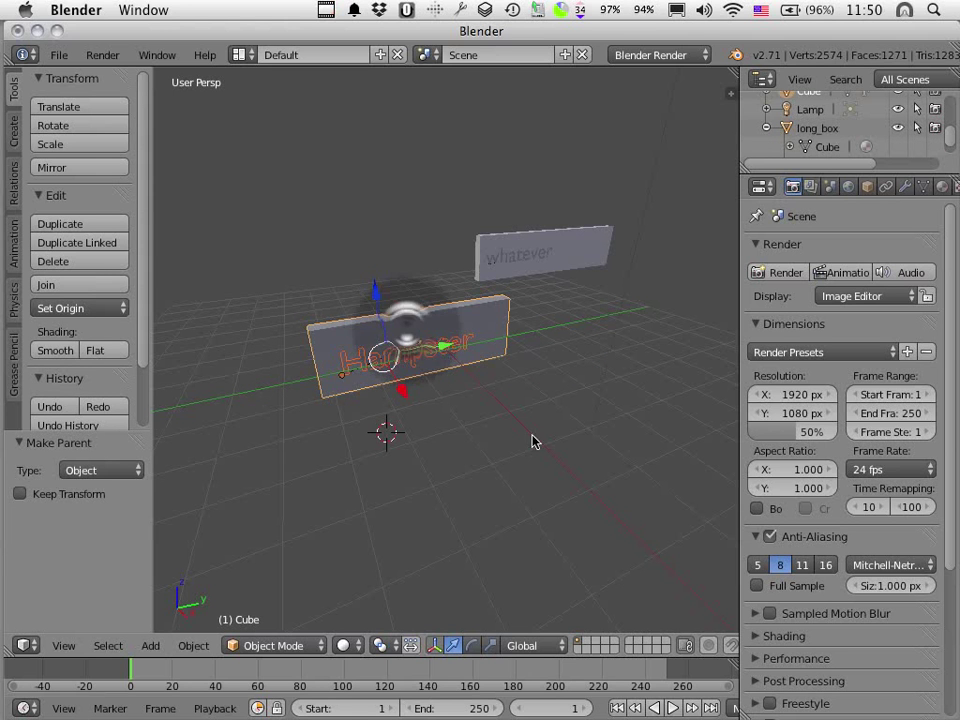
left_click(532, 434)
left_click(415, 321)
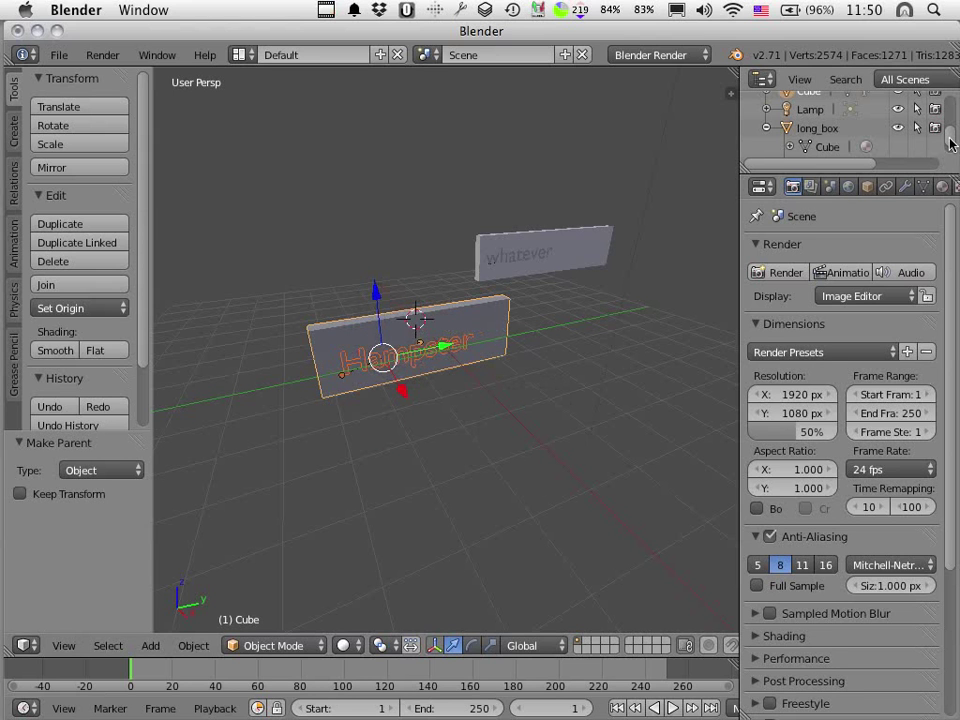
- Examine the scene hierarchy in the outliner, comparing the Cube entry with long_box and its label child
scroll(950, 130, "up", 1)
scroll(948, 128, "up", 4)
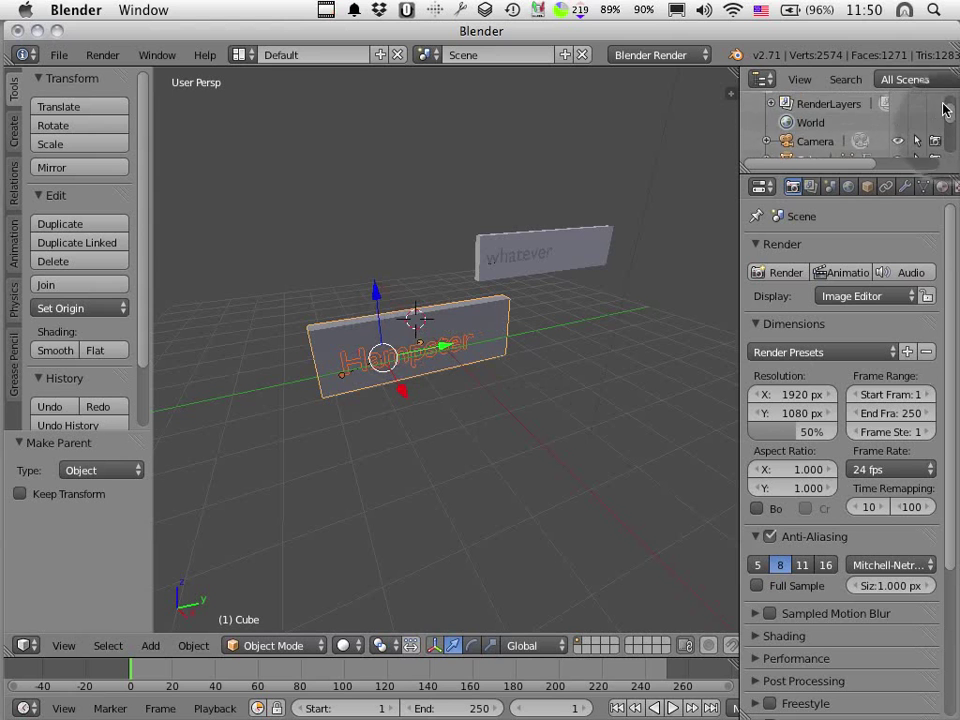
scroll(942, 122, "down", 4)
scroll(940, 122, "down", 2)
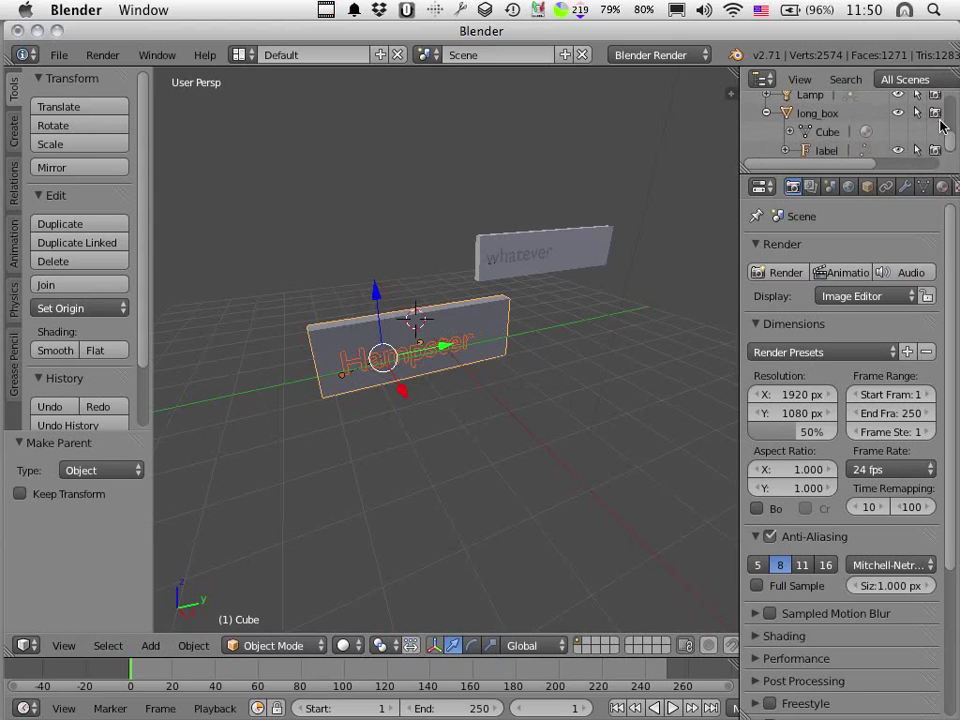
scroll(948, 128, "up", 3)
scroll(949, 120, "up", 2)
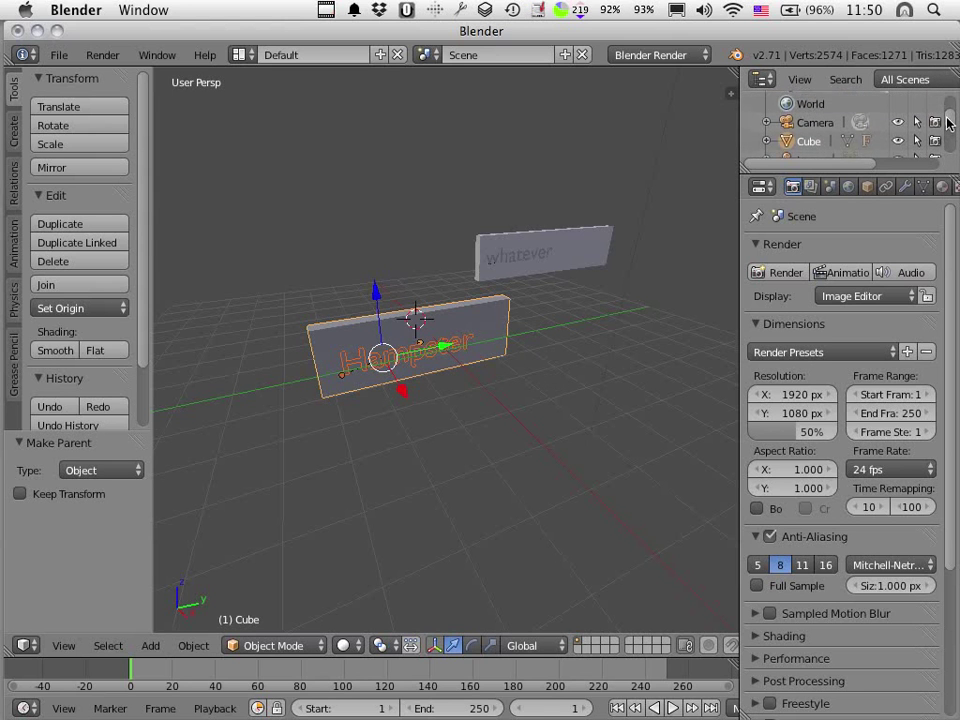
scroll(945, 122, "down", 3)
scroll(948, 133, "down", 1)
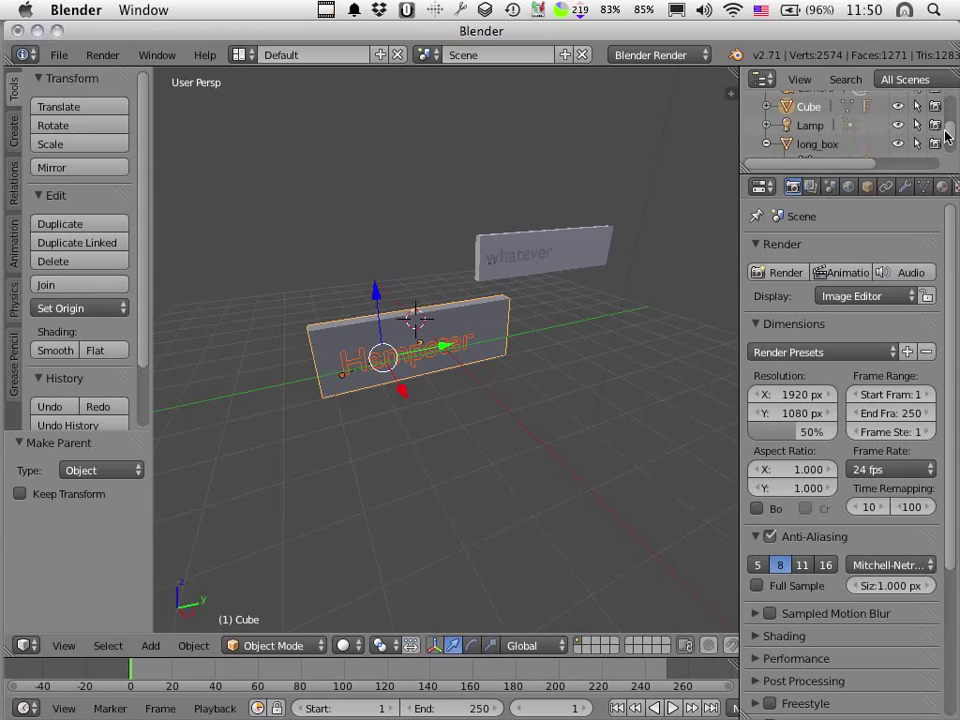
scroll(948, 130, "up", 2)
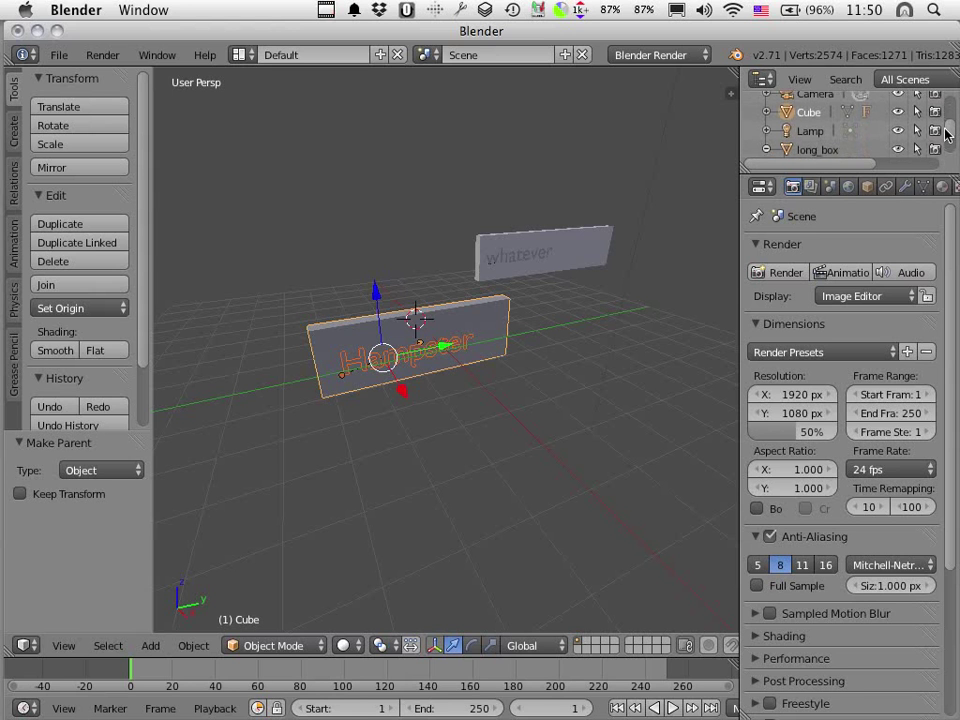
scroll(946, 125, "down", 4)
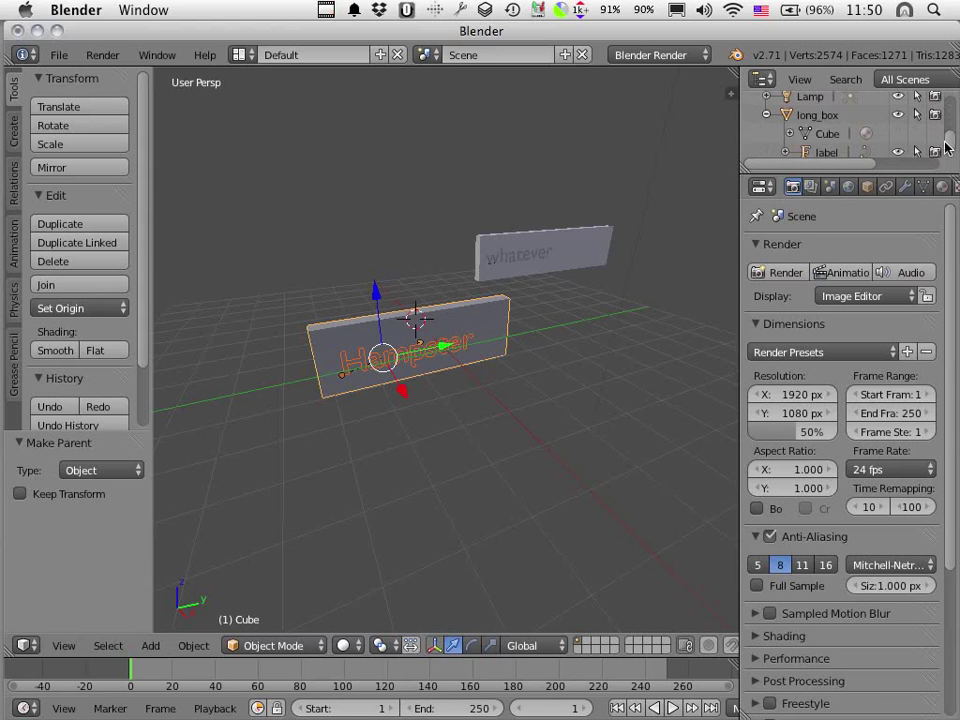
scroll(946, 127, "up", 5)
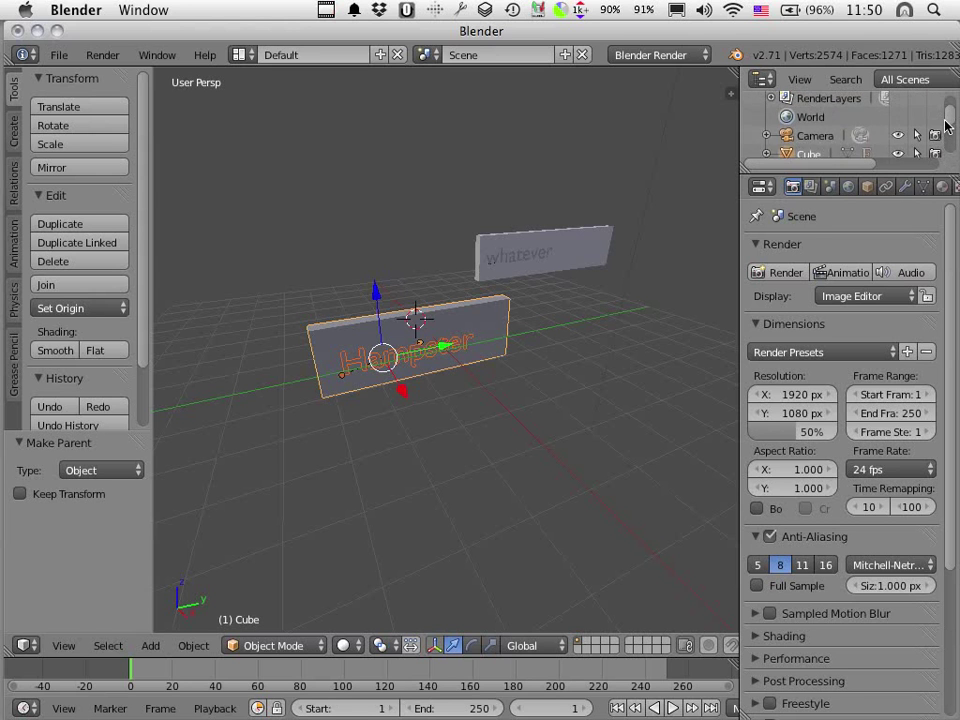
scroll(946, 125, "up", 2)
scroll(944, 121, "down", 1)
scroll(944, 121, "down", 4)
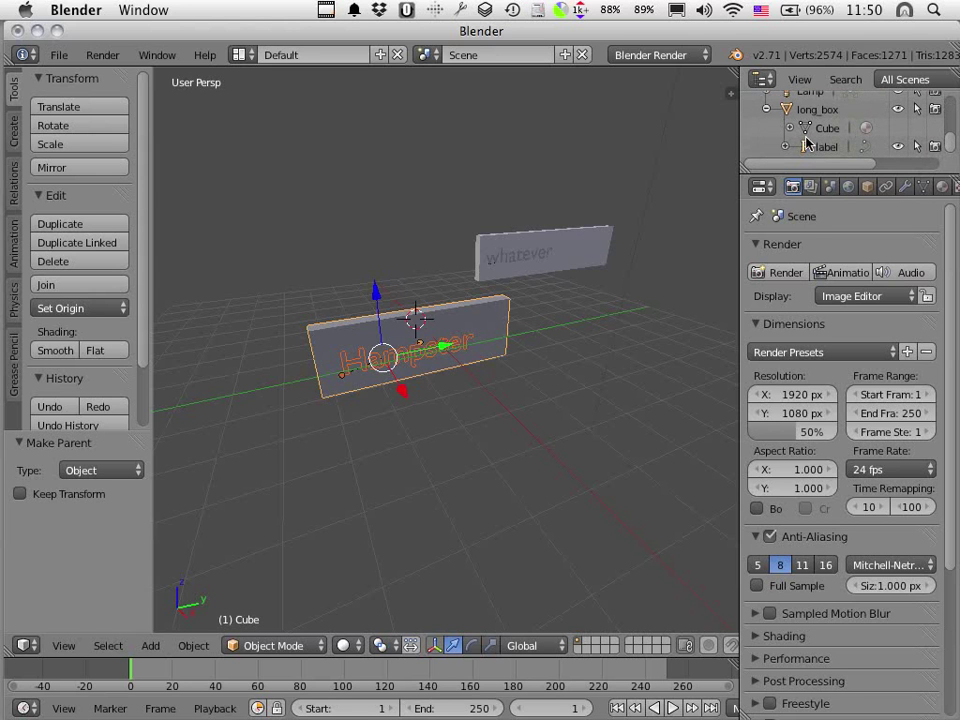
scroll(812, 117, "down", 1)
- Move the long_box object about -1.79 along X, select its label child, and reselect long_box
left_click(815, 111)
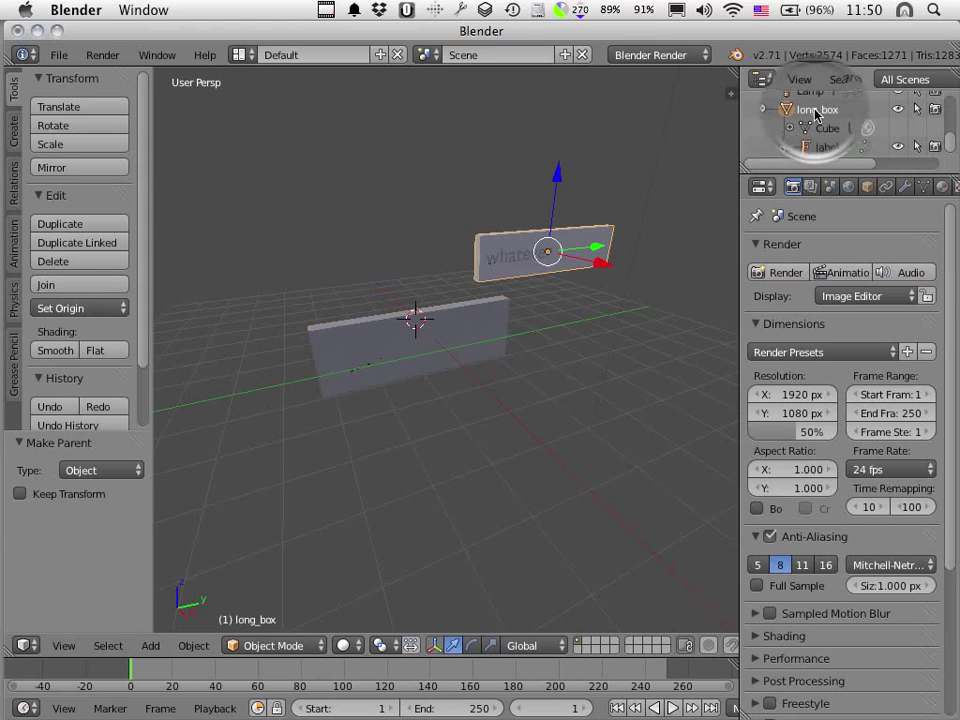
left_click_drag(604, 266, 583, 266)
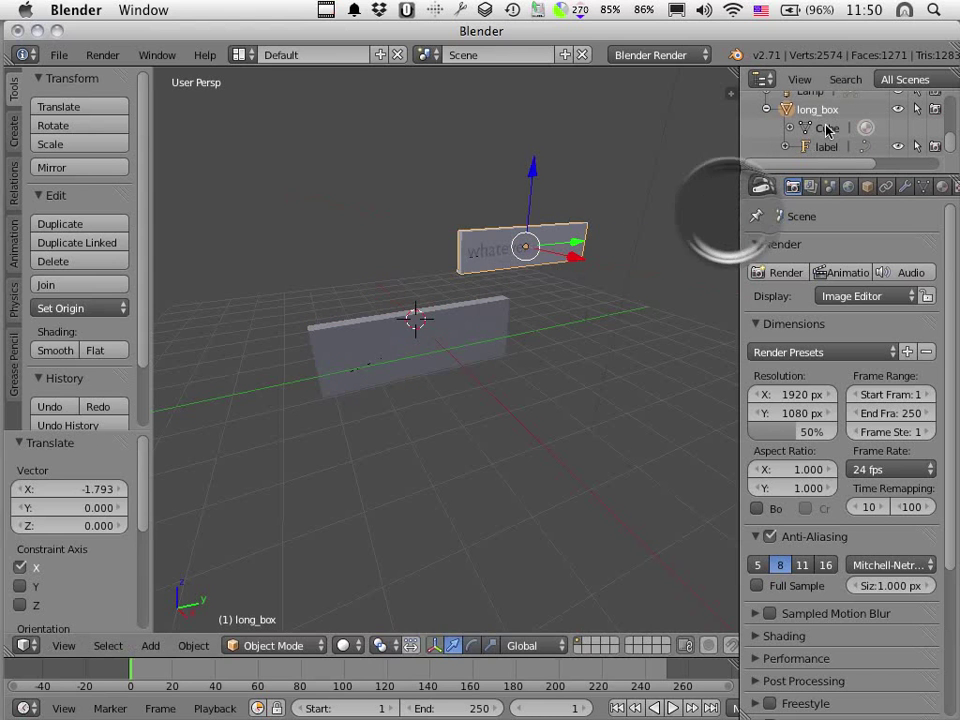
key("Tab")
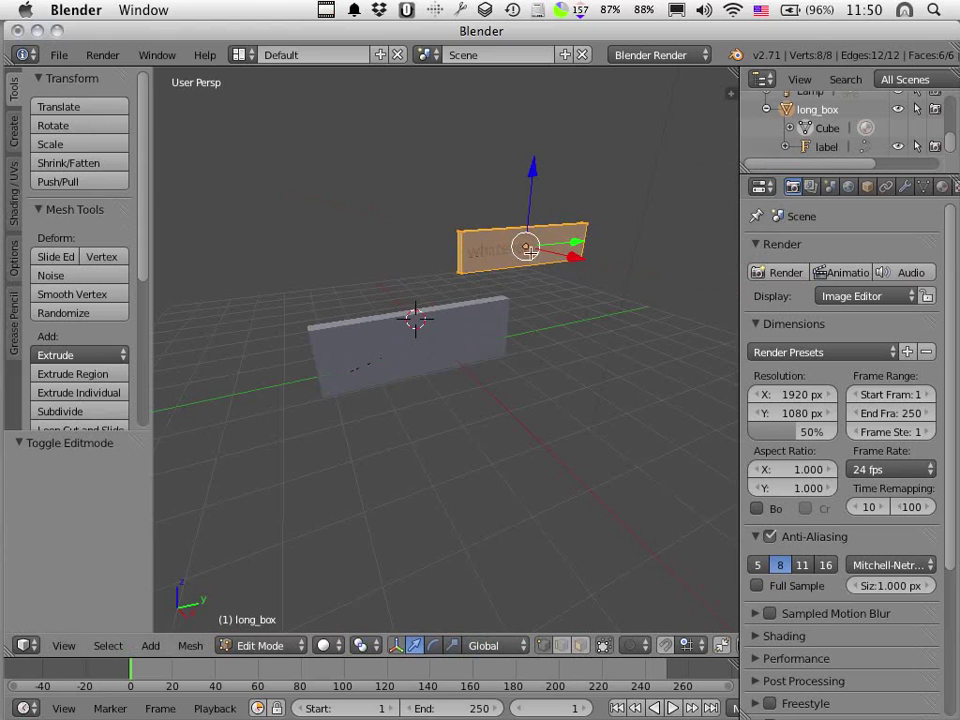
left_click(821, 147)
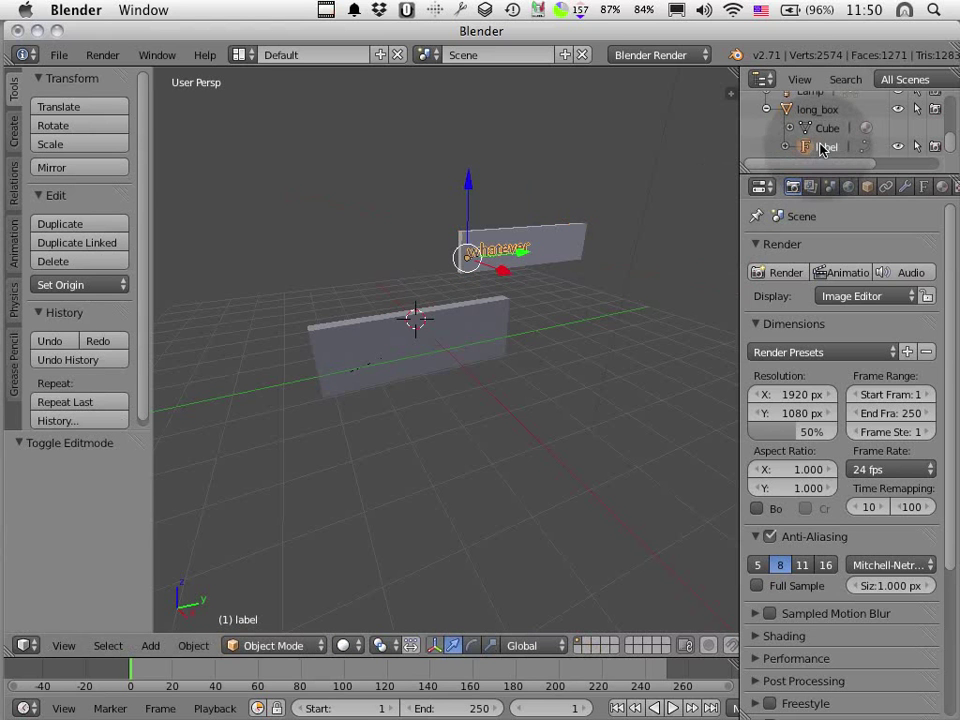
left_click(812, 117)
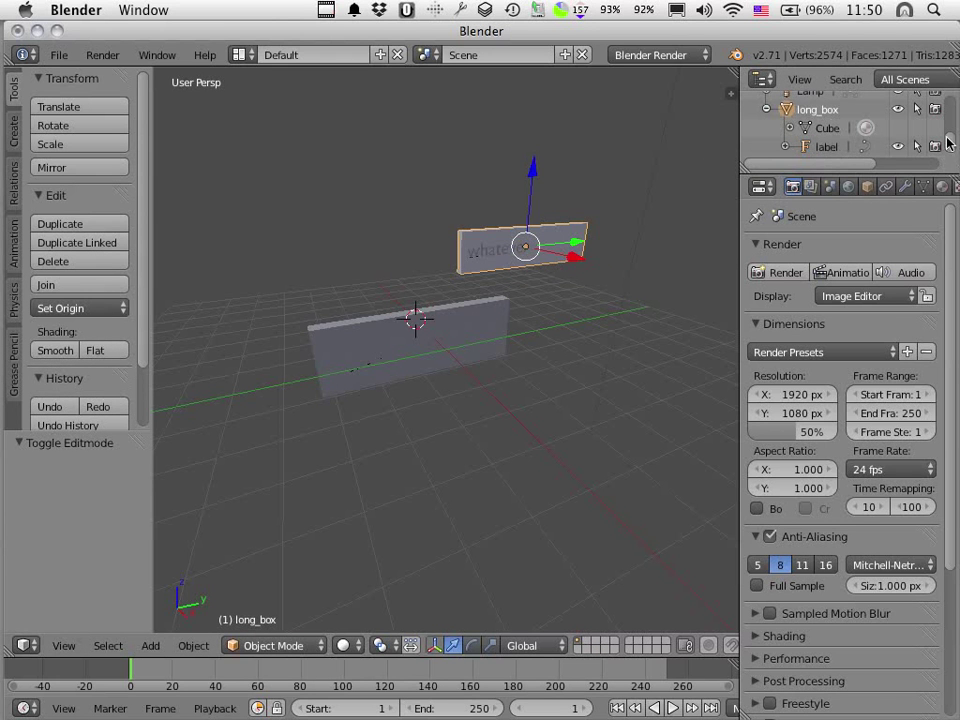
- Select the Hampster text and shift it -0.116 along X towards the slab's front face
mouse_move(945, 142)
left_mouse_down()
mouse_move(944, 94)
mouse_move(947, 143)
left_mouse_up()
left_click(452, 389)
left_click(398, 346)
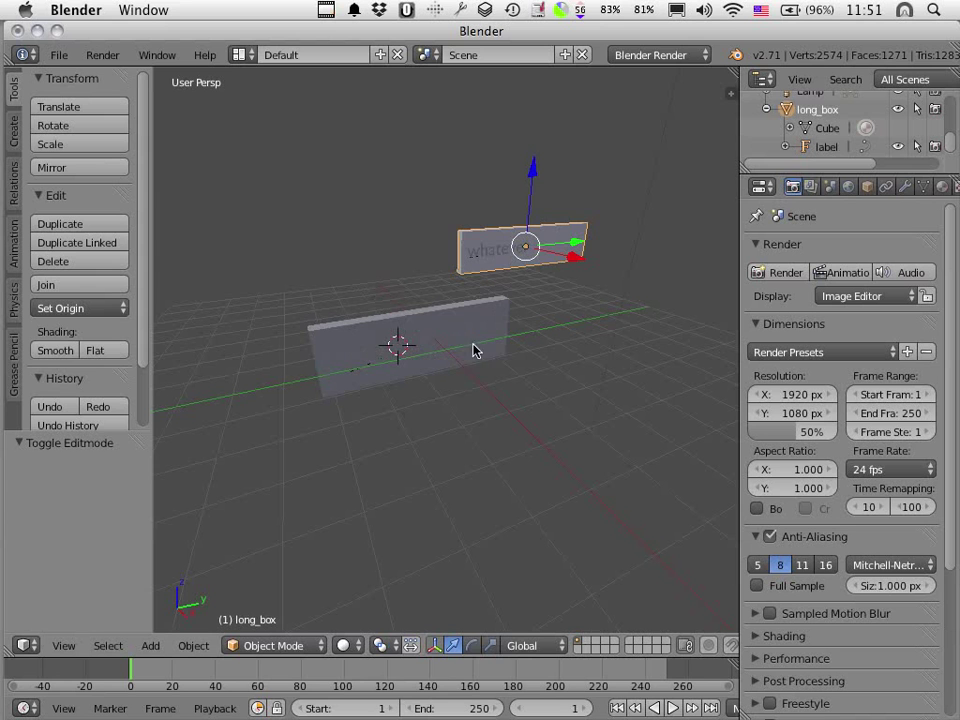
key("ctrl+v")
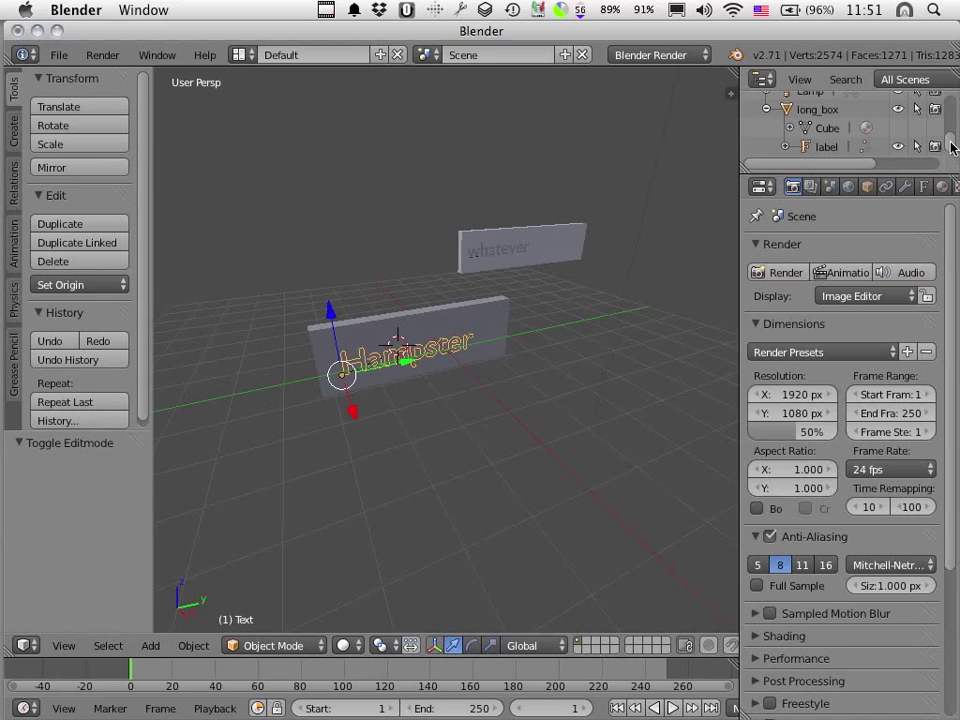
mouse_move(951, 147)
left_mouse_down()
mouse_move(943, 99)
mouse_move(949, 139)
left_mouse_up()
mouse_move(350, 412)
left_mouse_down()
mouse_move(352, 425)
mouse_move(351, 411)
left_mouse_up()
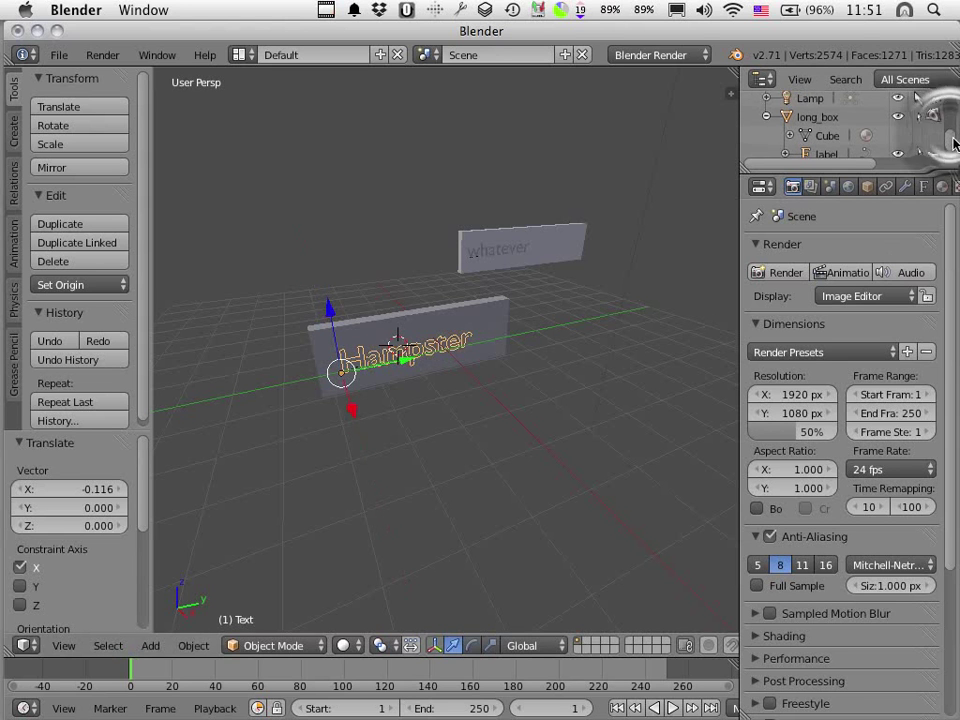
- Expand the Cube entry in the outliner and rename the parent object to "Hampster"
scroll(955, 130, "up", 3)
scroll(950, 115, "up", 3)
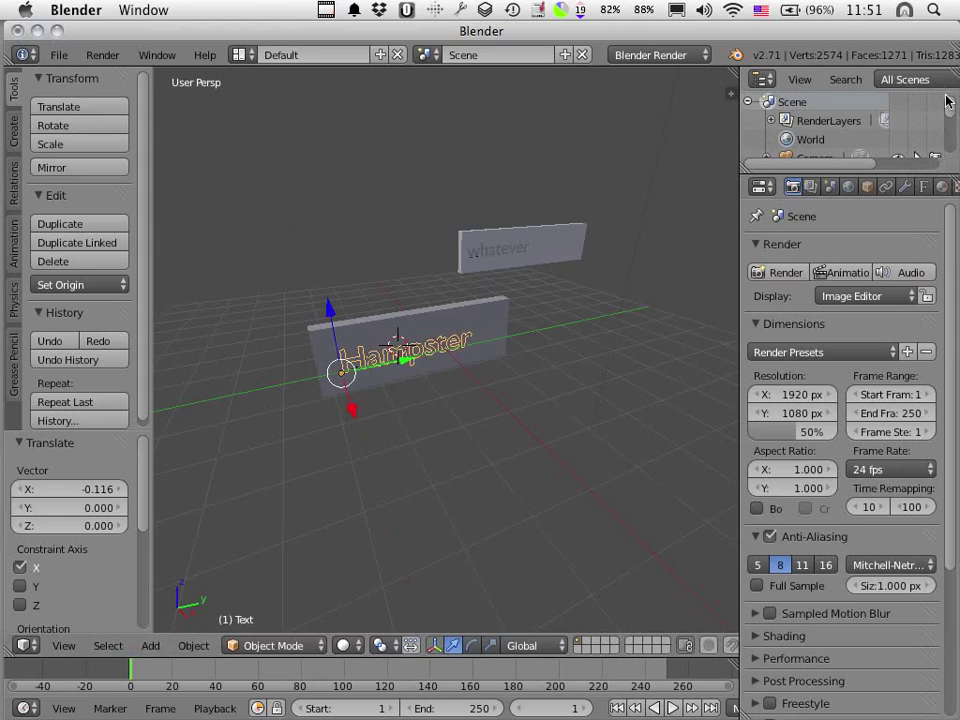
scroll(948, 108, "down", 1)
scroll(950, 115, "down", 3)
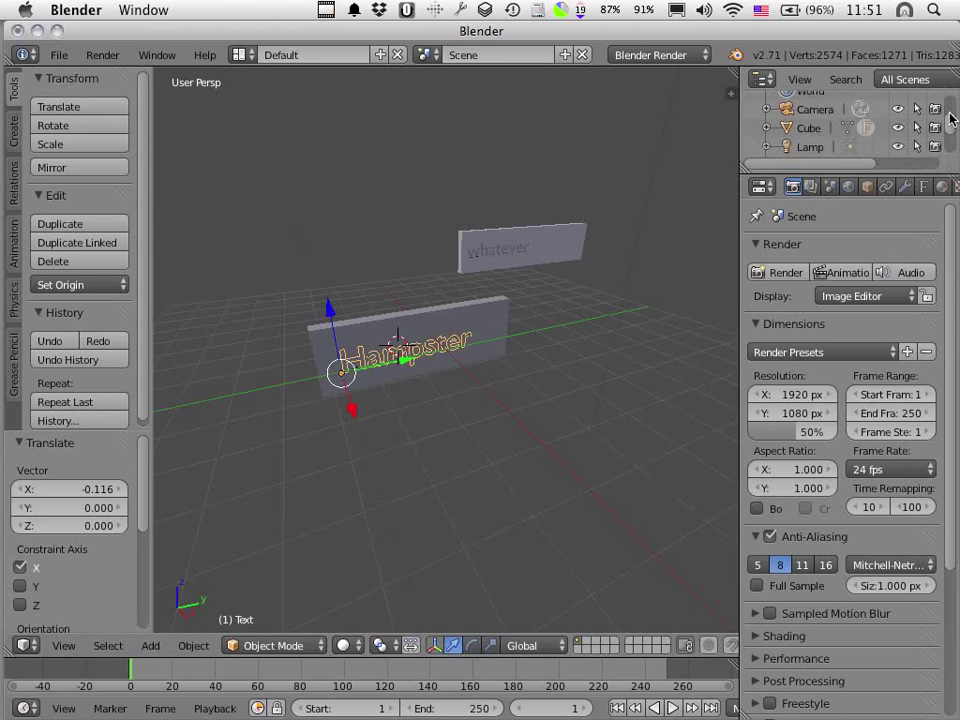
scroll(952, 125, "up", 1)
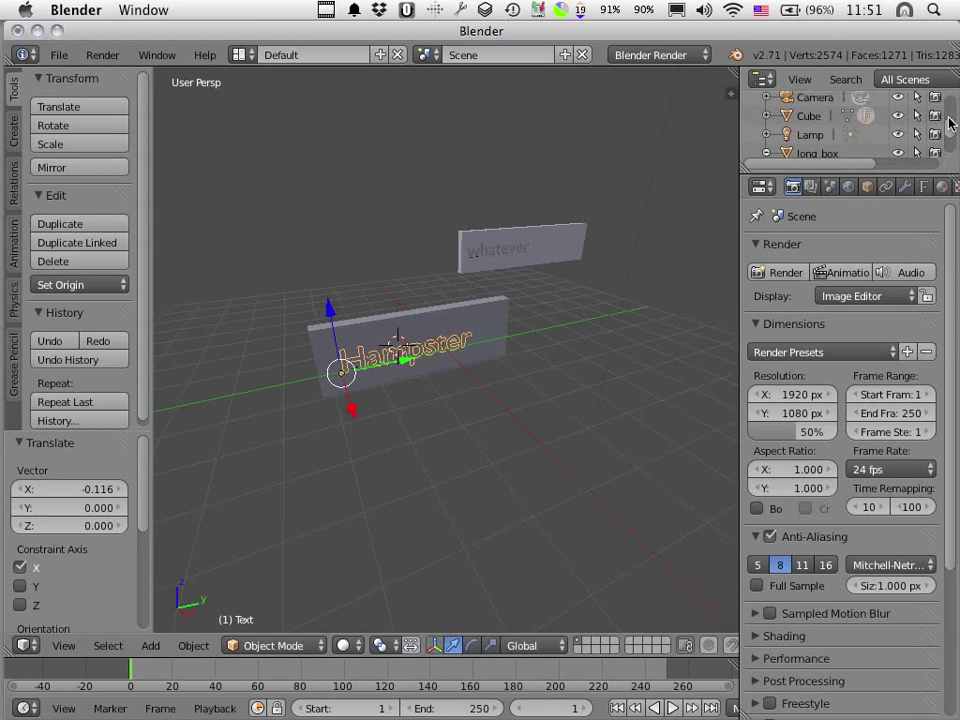
left_click(767, 122)
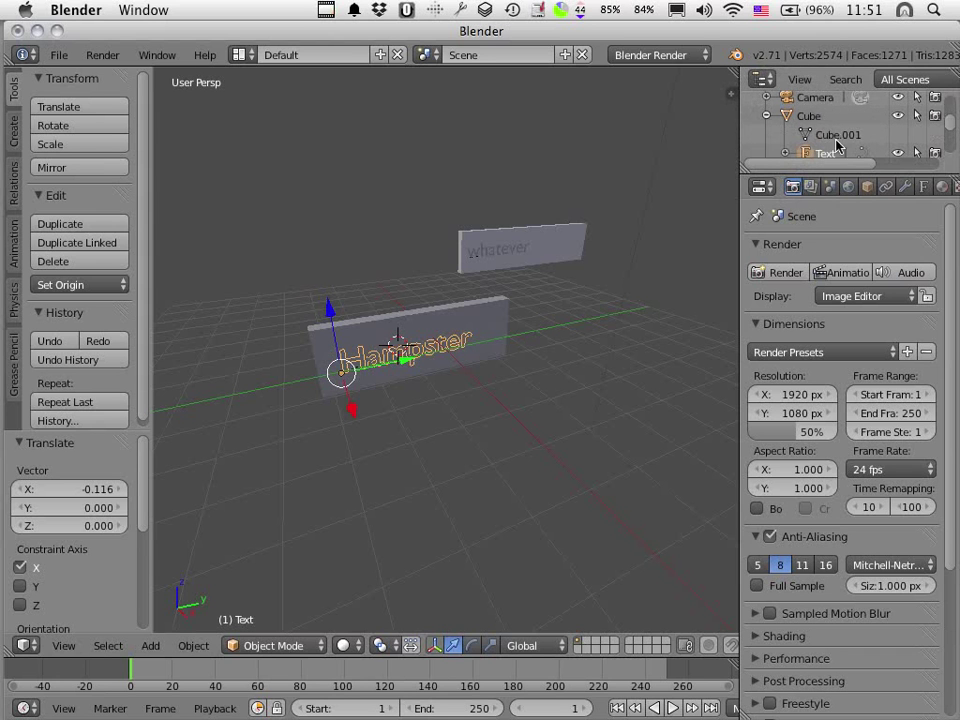
left_click(810, 117)
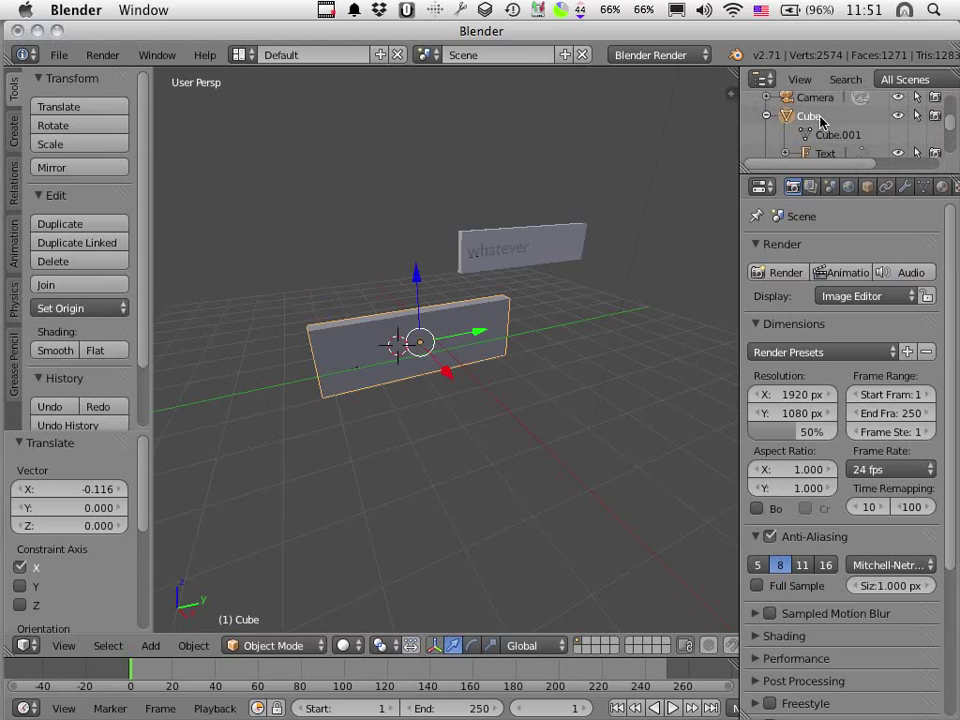
left_click(818, 118)
double_click(820, 117)
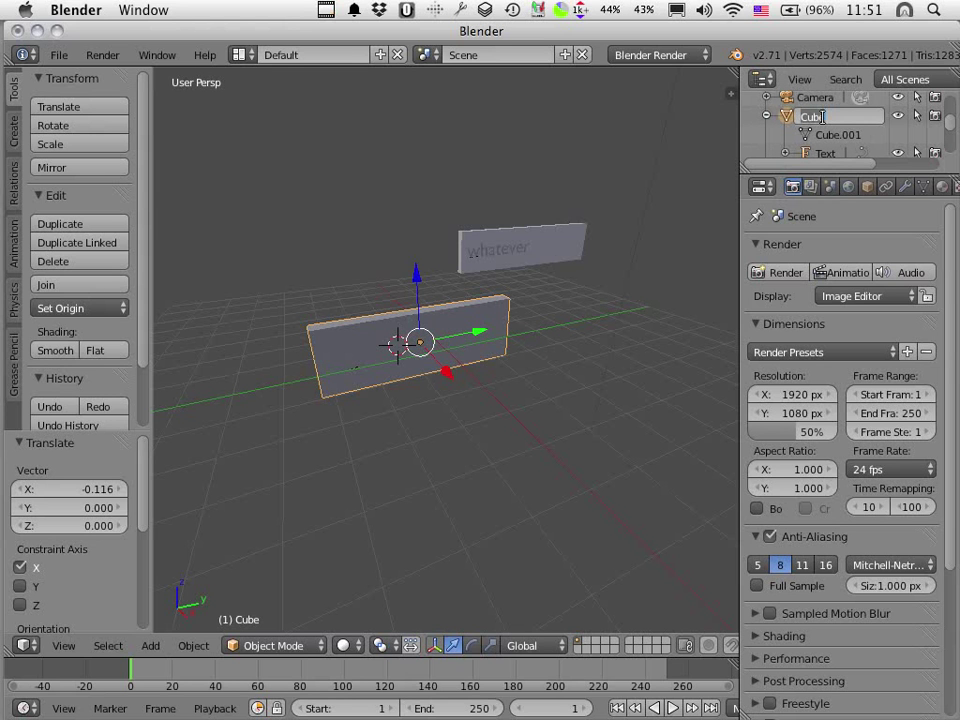
type("Hampster")
key("Return")
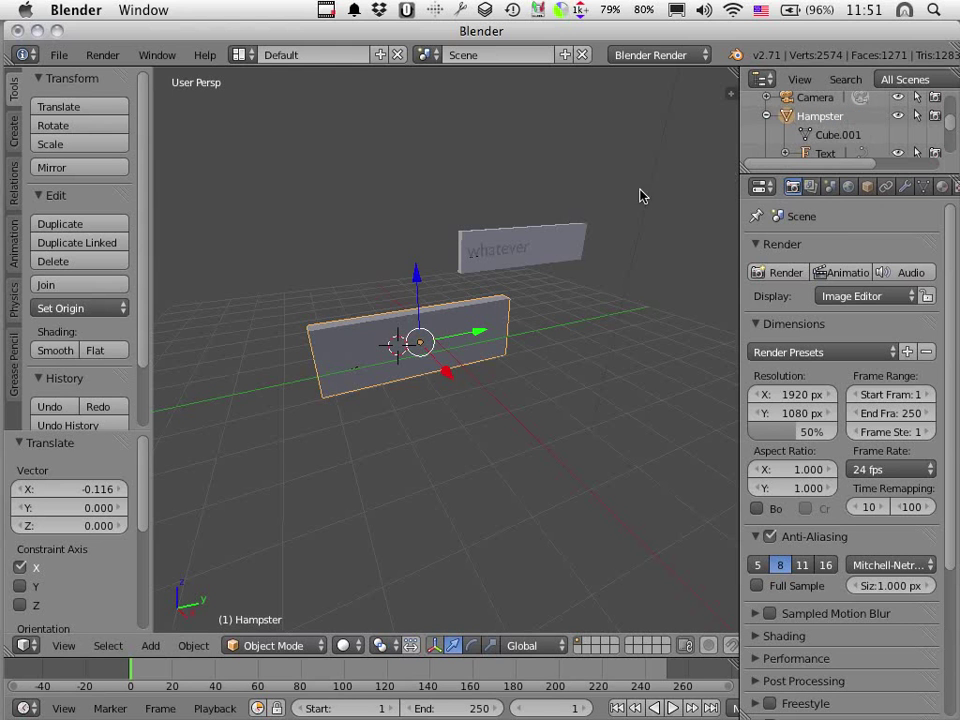
- Move the Hampster slab along Y and 0.25 along X, and display the viewport in rendered shading
left_click_drag(470, 333, 507, 364)
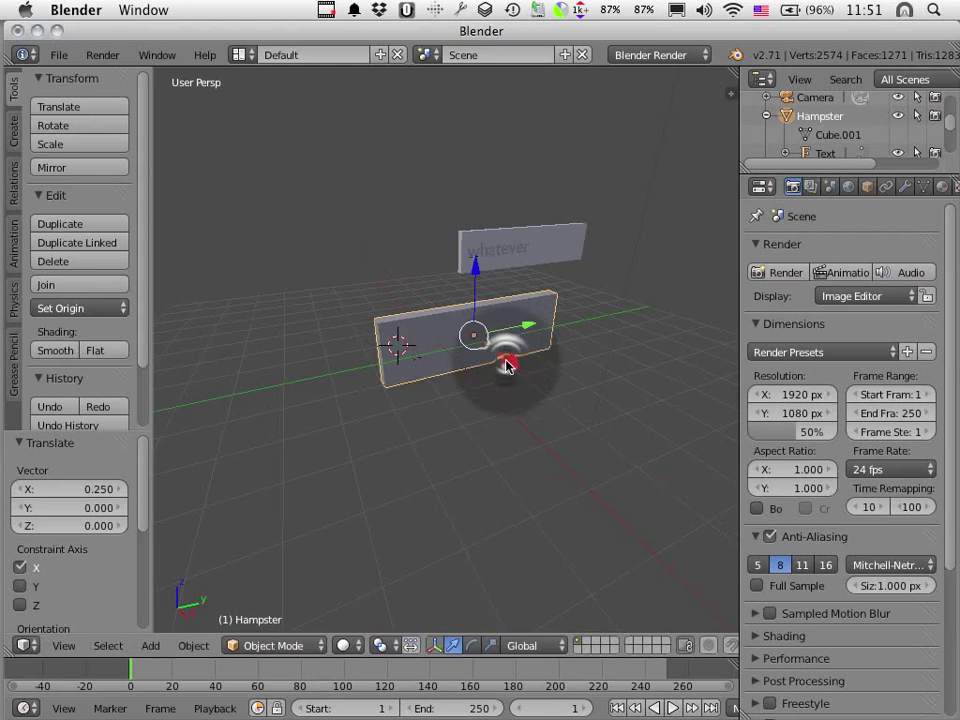
left_click(370, 282)
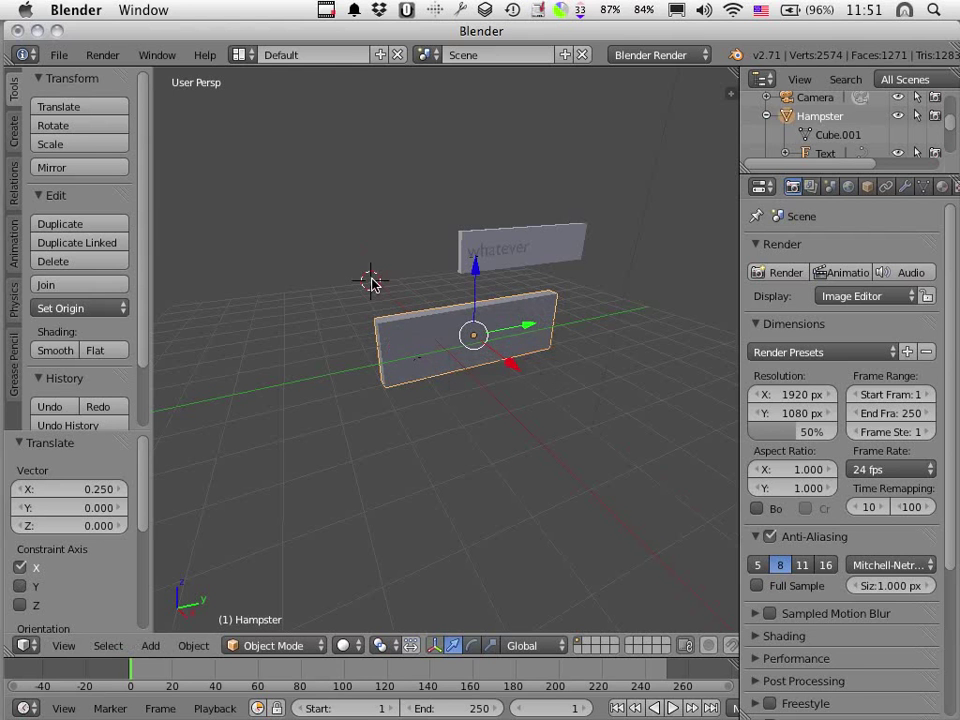
key("shift+z")
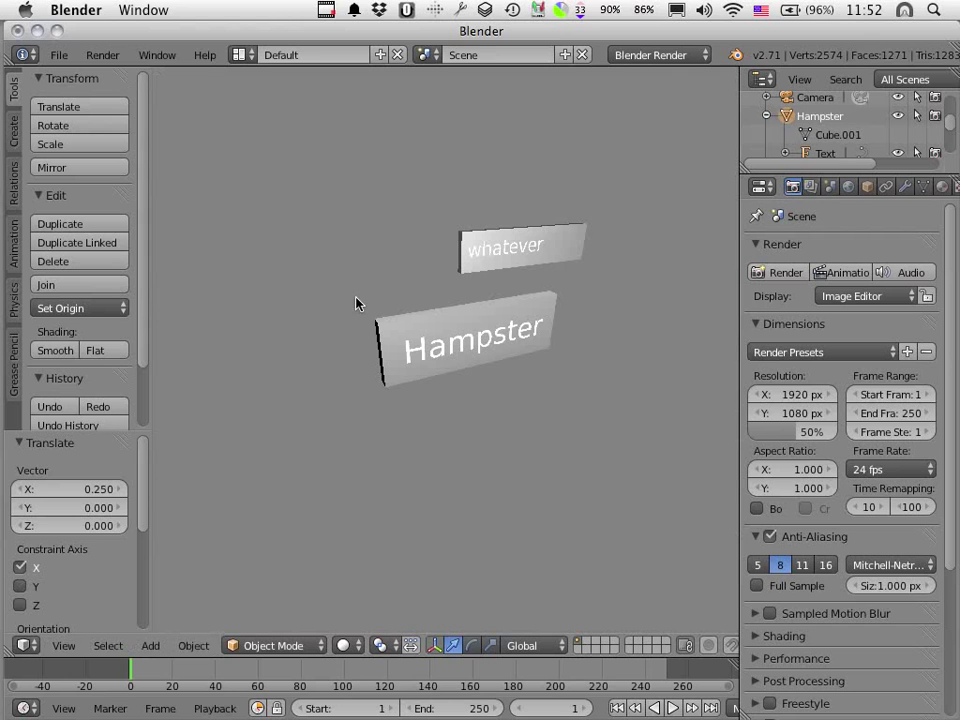